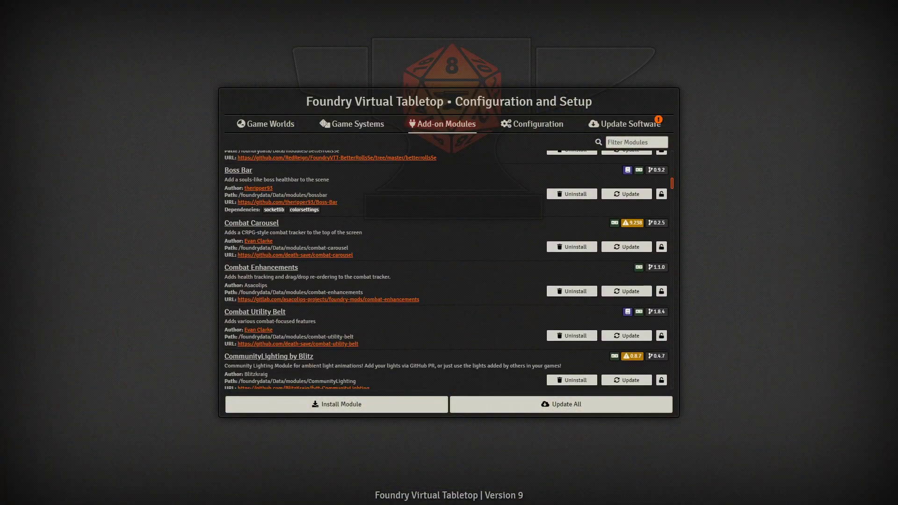
scroll(447, 270, "down", 5)
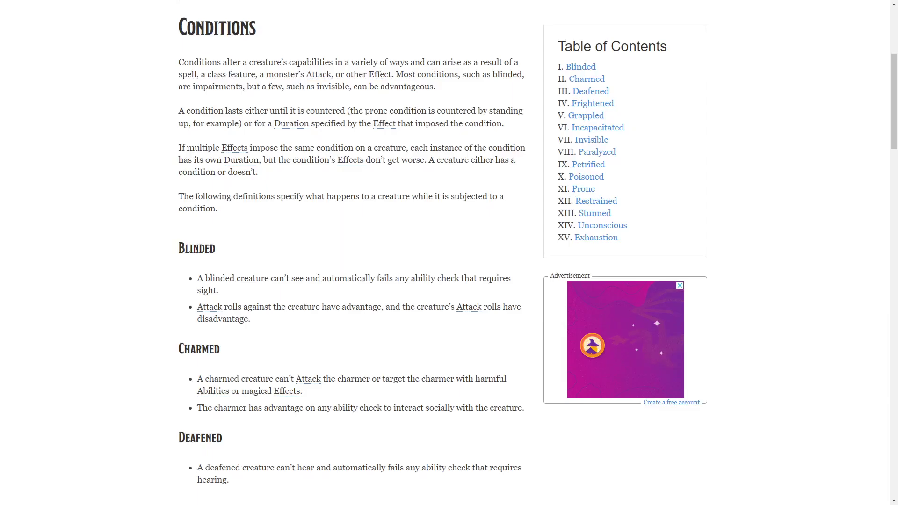
- Read through the 5e Conditions reference, then bring up the condition palette for Roach's token
scroll(449, 252, "down", 10)
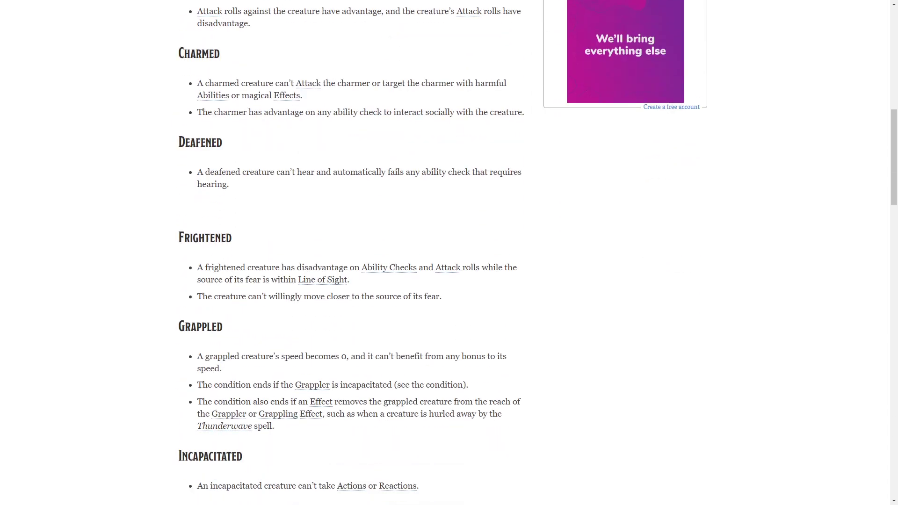
scroll(449, 253, "down", 11)
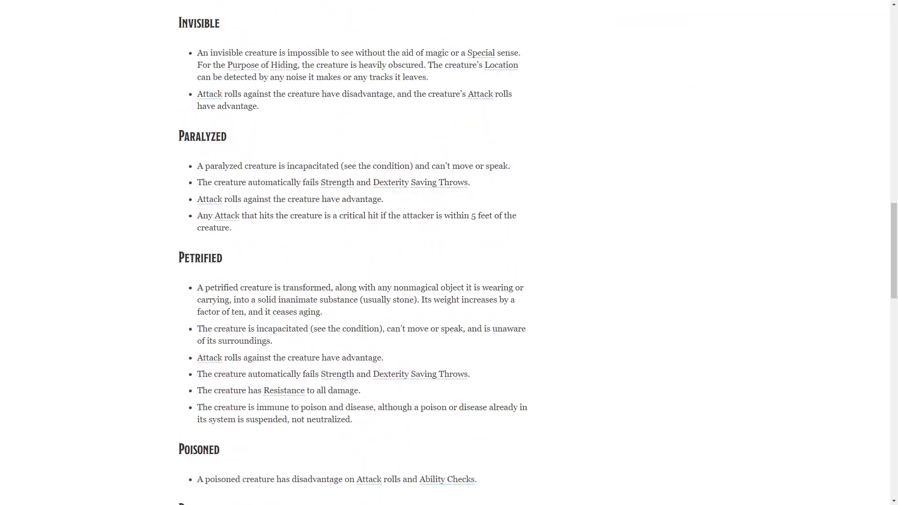
scroll(449, 253, "down", 10)
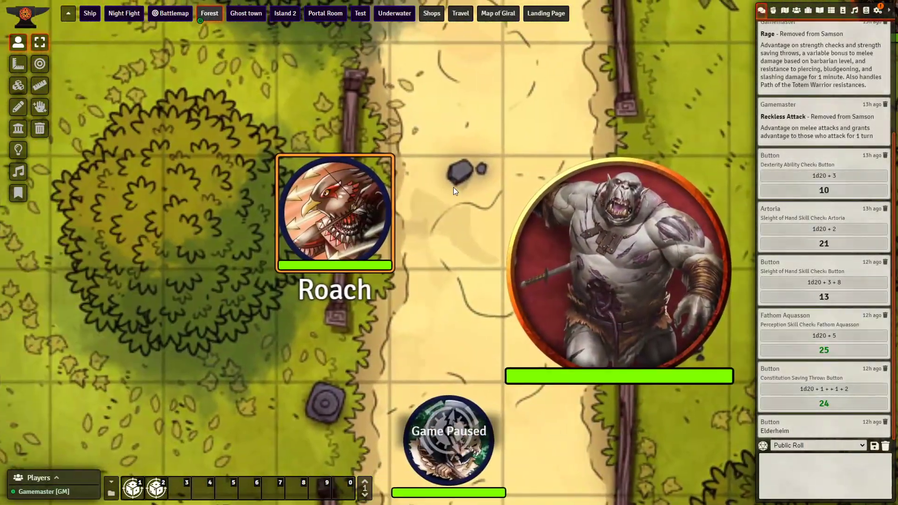
right_click(388, 205)
left_click(433, 209)
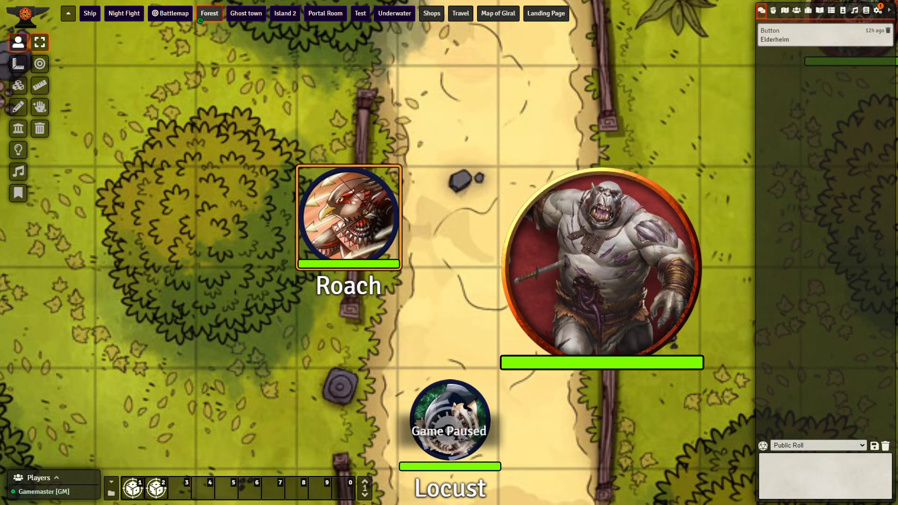
- Apply Blinded, Poisoned, Stunned, Paralyzed and Charmed to Roach from the status palette
right_click(346, 213)
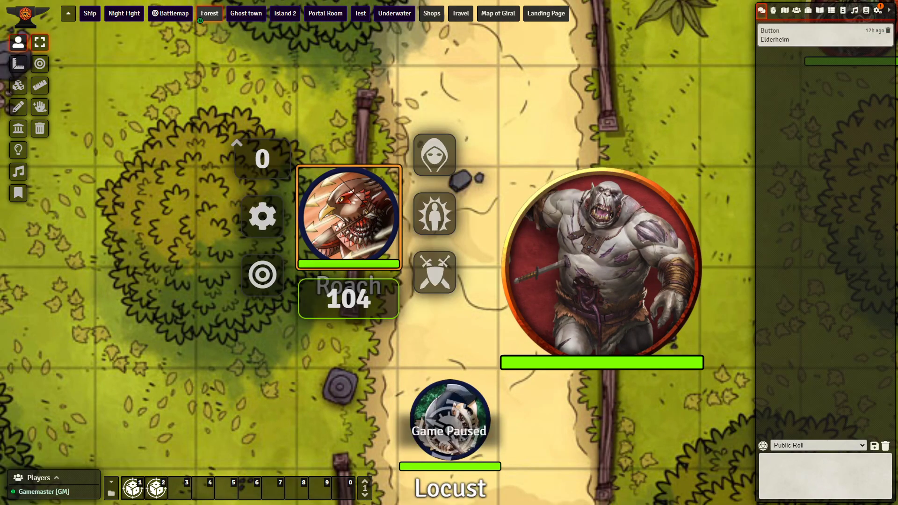
left_click(434, 227)
left_click(481, 134)
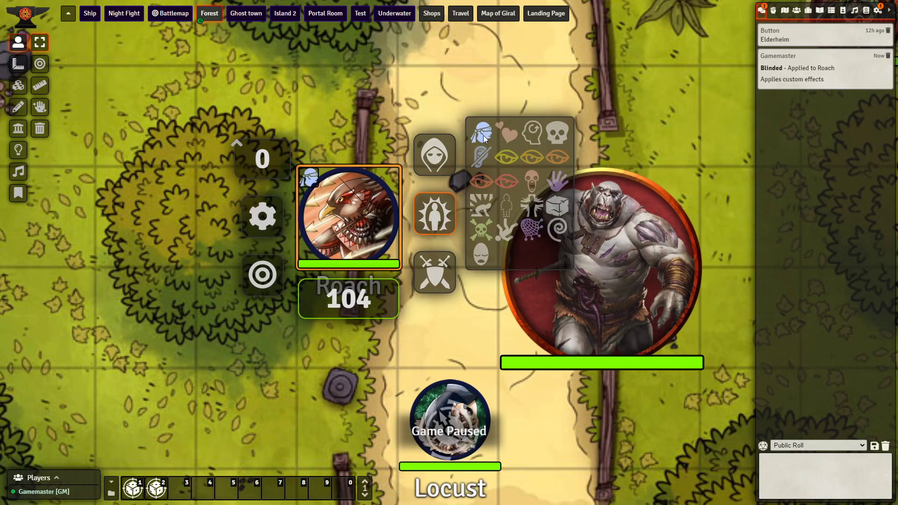
left_click(480, 228)
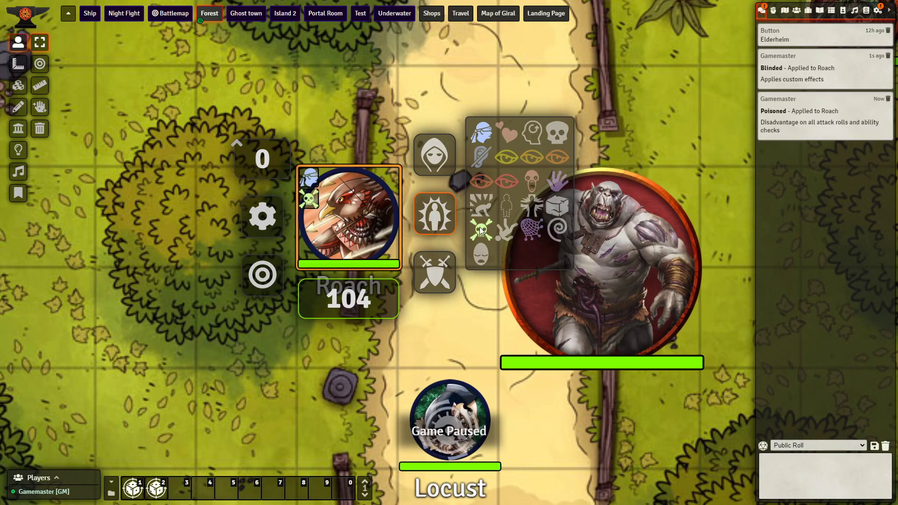
left_click(558, 228)
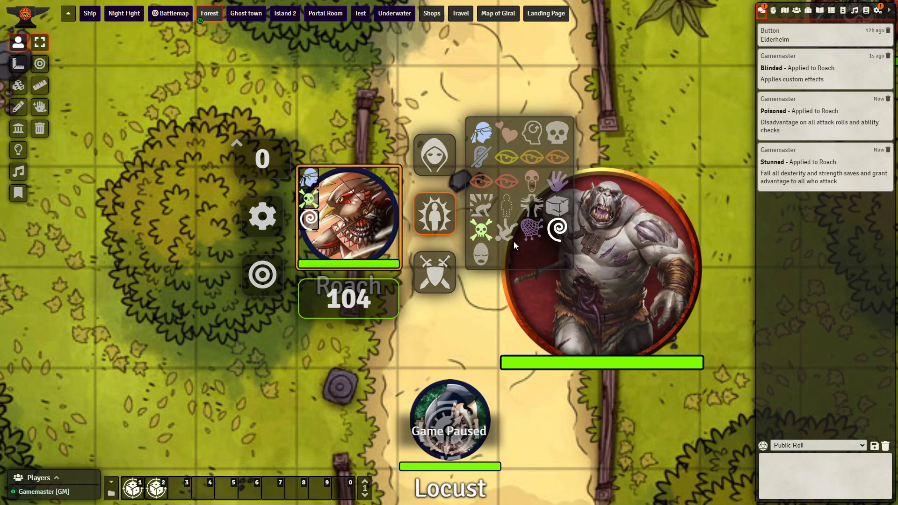
left_click(531, 205)
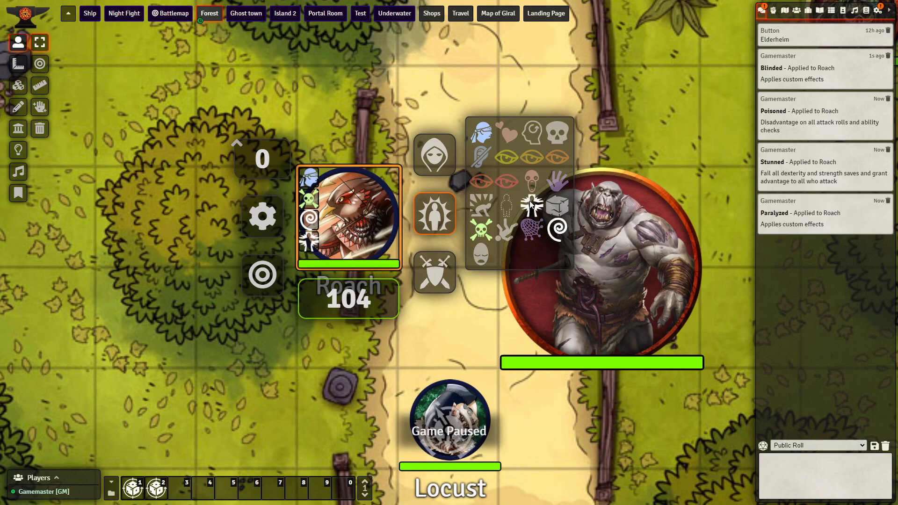
left_click(510, 132)
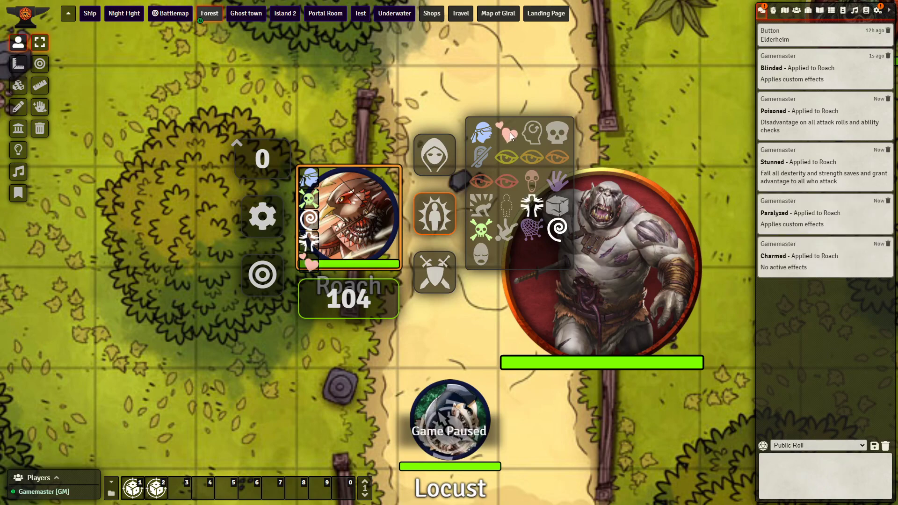
- Remove Charmed, Blinded, Paralyzed, Stunned and Poisoned from Roach again
left_click(509, 133)
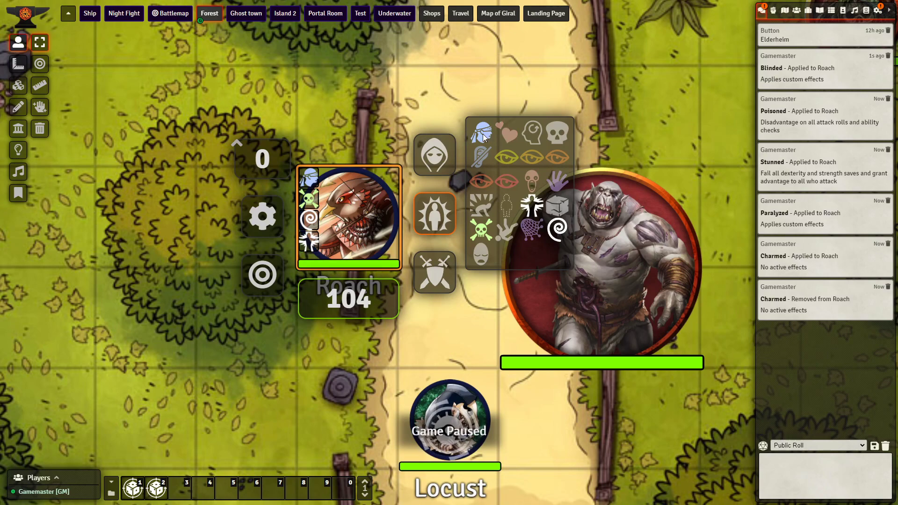
left_click(483, 133)
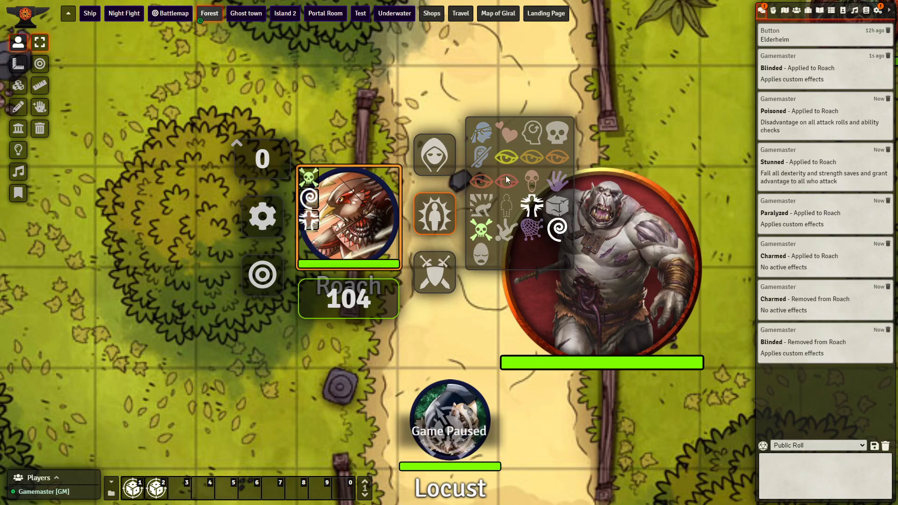
left_click(532, 208)
left_click(555, 236)
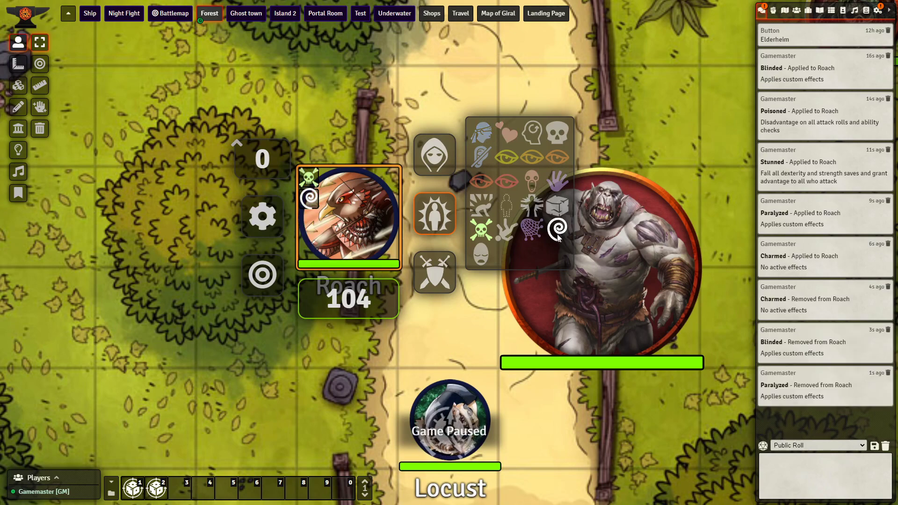
left_click(482, 232)
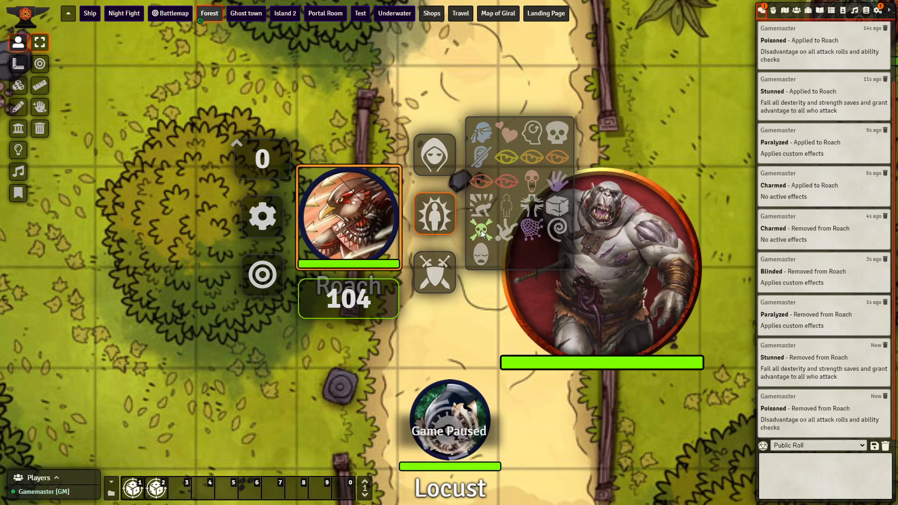
- Raise Roach's exhaustion one level at a time up to Exhaustion 5
left_click(506, 159)
left_click(534, 159)
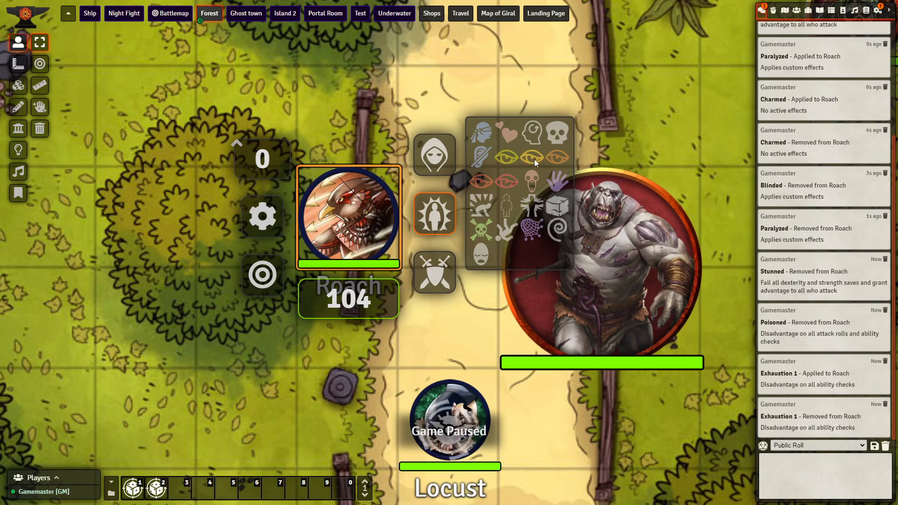
left_click(559, 159)
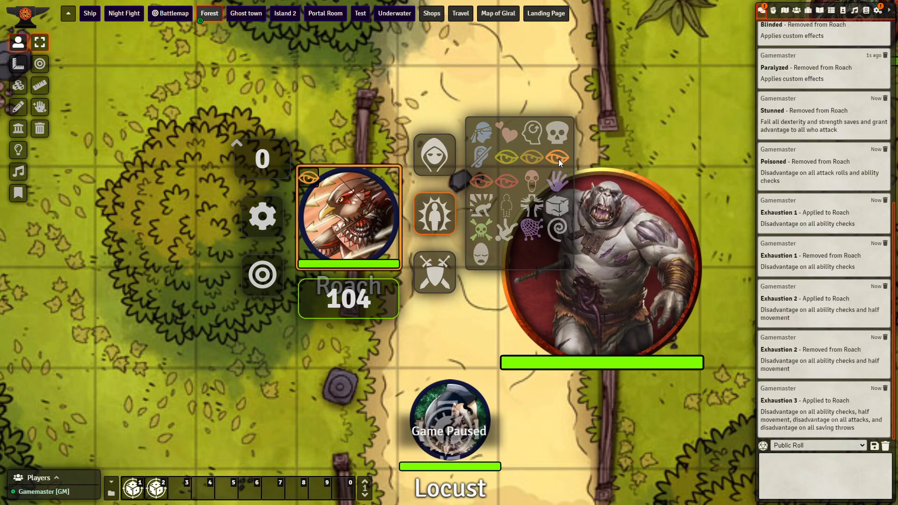
left_click(479, 183)
left_click(510, 182)
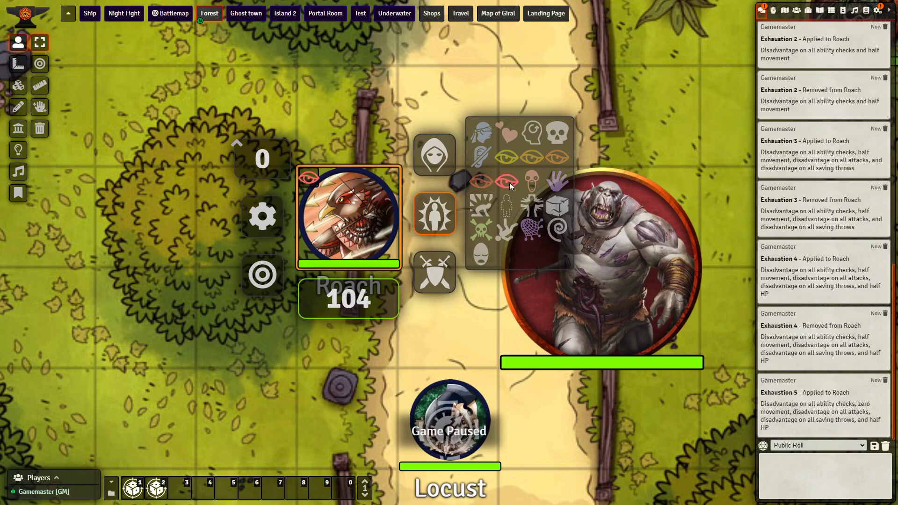
- Open the Convenient Effects panel and browse through the Spells folder
left_click(39, 108)
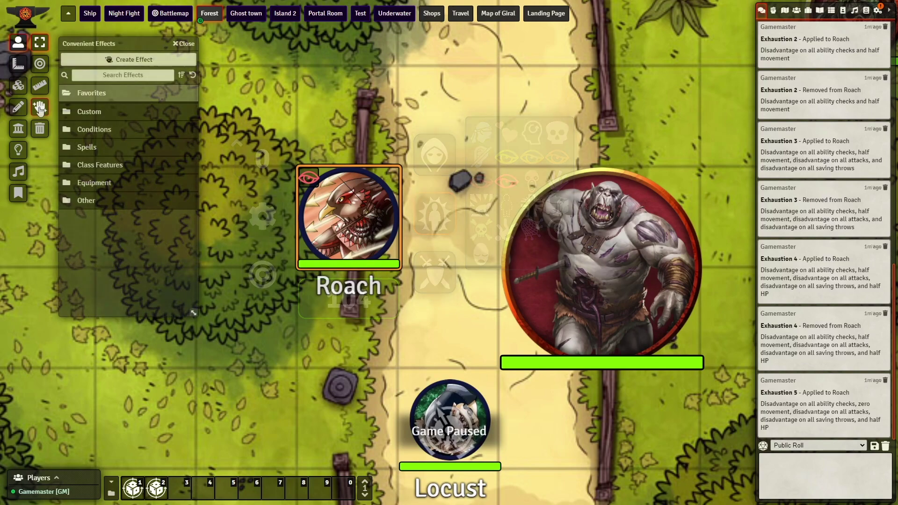
left_click(86, 147)
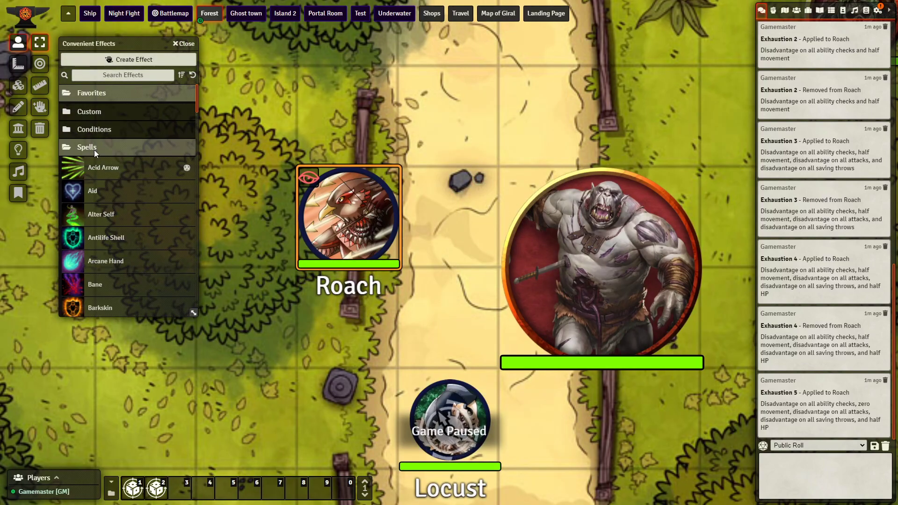
scroll(100, 154, "down", 3)
scroll(99, 159, "down", 5)
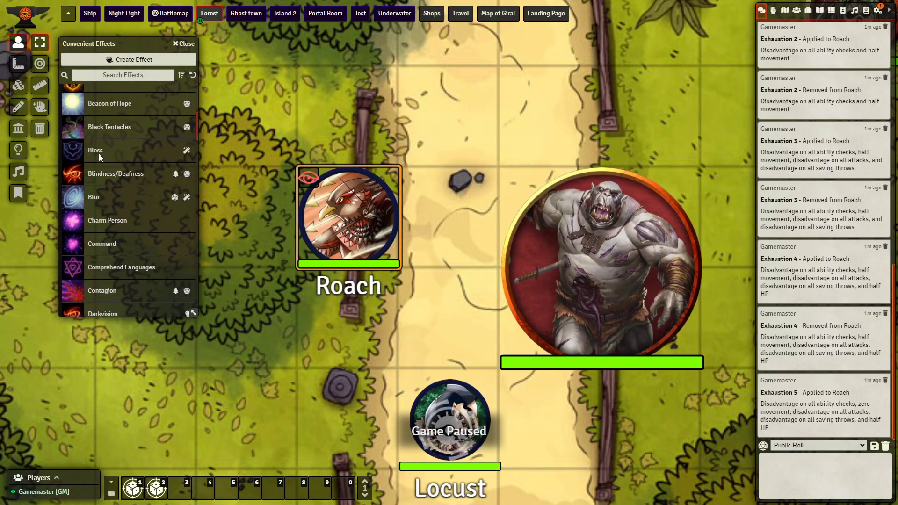
scroll(107, 156, "down", 6)
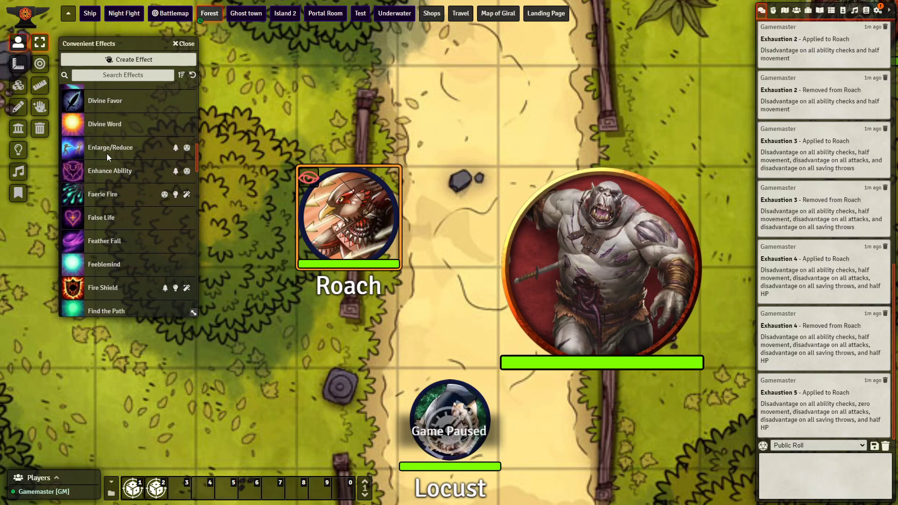
scroll(107, 158, "down", 6)
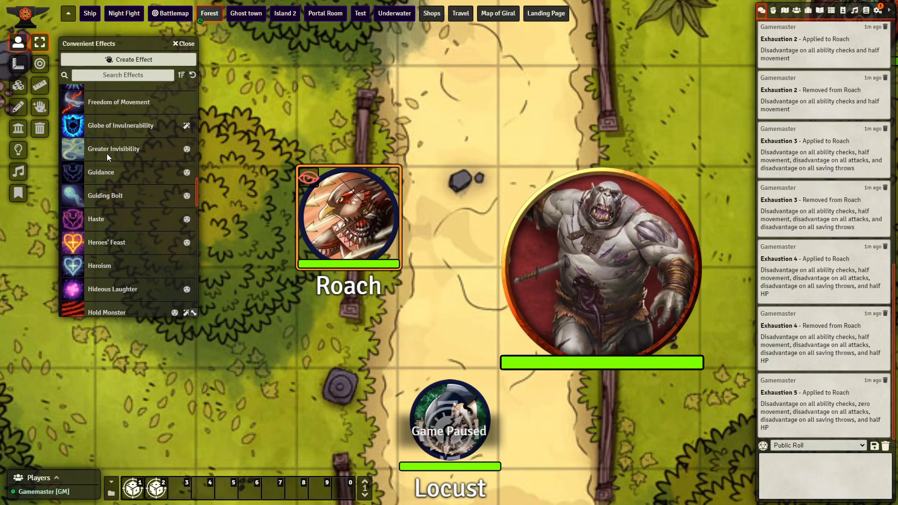
scroll(107, 157, "down", 6)
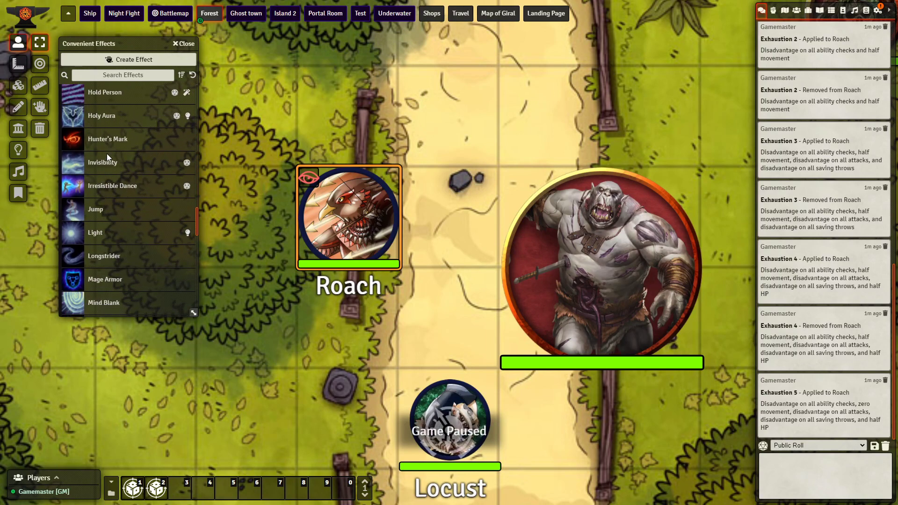
scroll(107, 156, "down", 6)
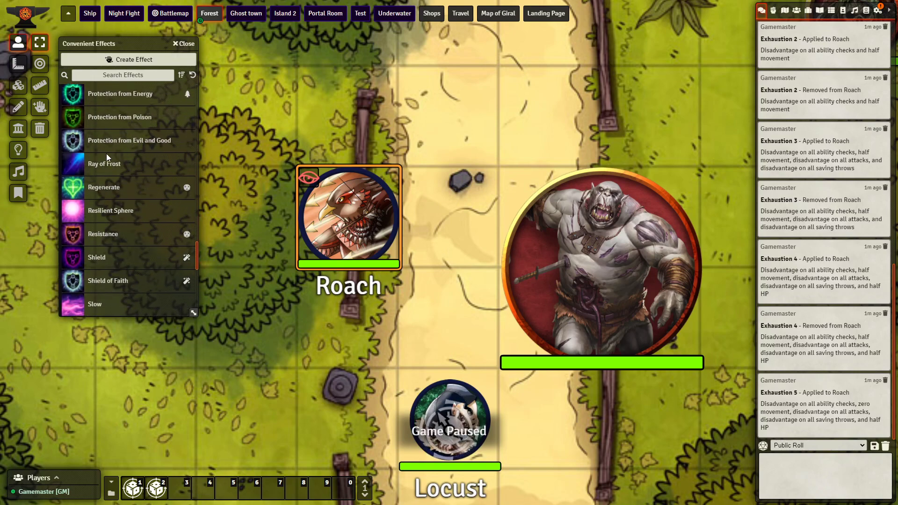
scroll(106, 156, "down", 6)
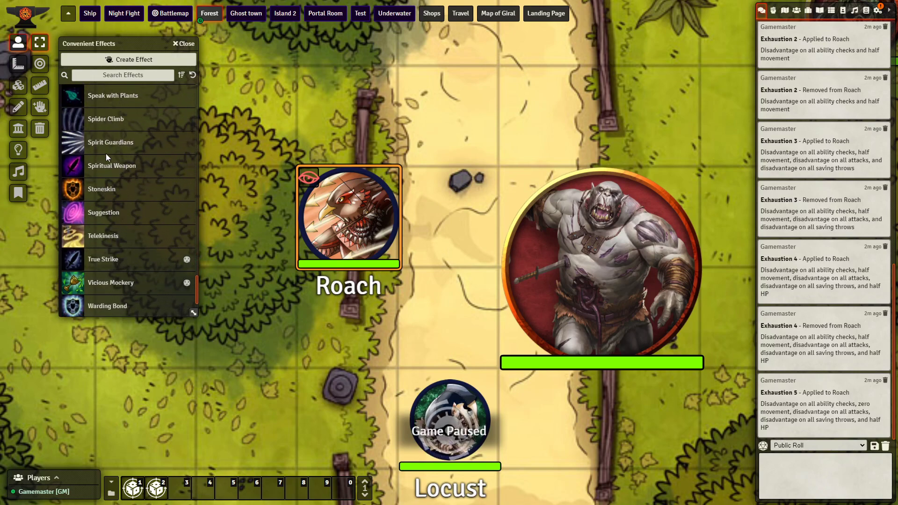
- Expand the Class Features folder and scroll through its effects
left_click(99, 273)
scroll(120, 238, "down", 4)
scroll(119, 237, "down", 2)
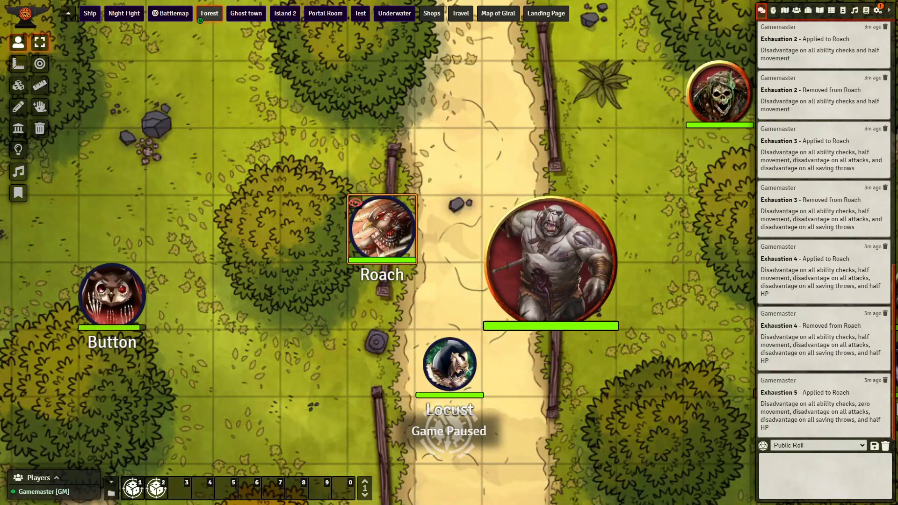
- Remove Exhaustion 5 from Roach via the Convenient Effects Conditions folder
left_click(40, 107)
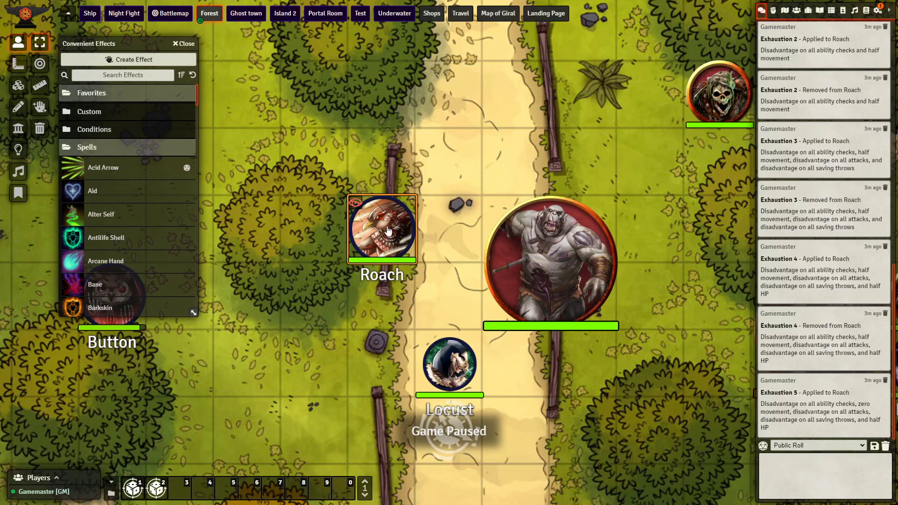
left_click(111, 131)
scroll(105, 187, "down", 5)
scroll(109, 200, "up", 3)
left_click(112, 153)
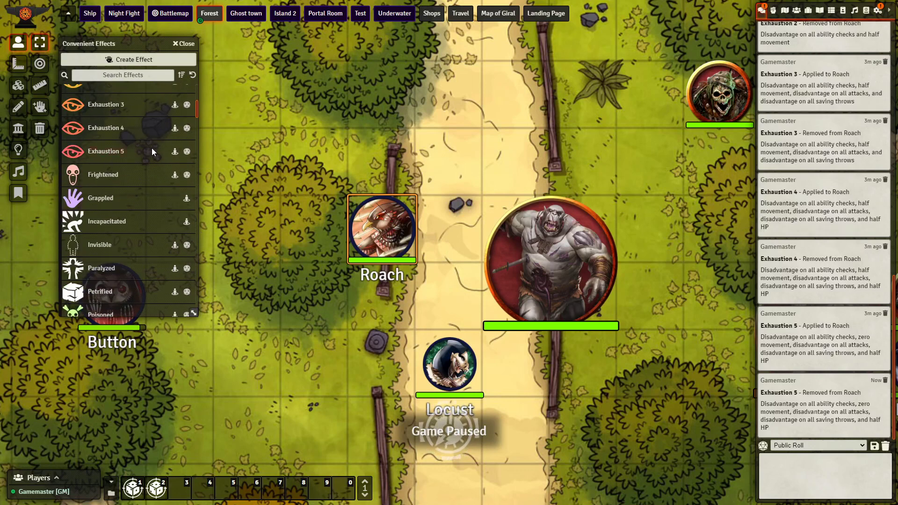
- Apply Bane and Barkskin to Roach from the Spells folder, then remove both
scroll(128, 211, "down", 5)
left_click(129, 212)
scroll(113, 229, "down", 3)
left_click(94, 206)
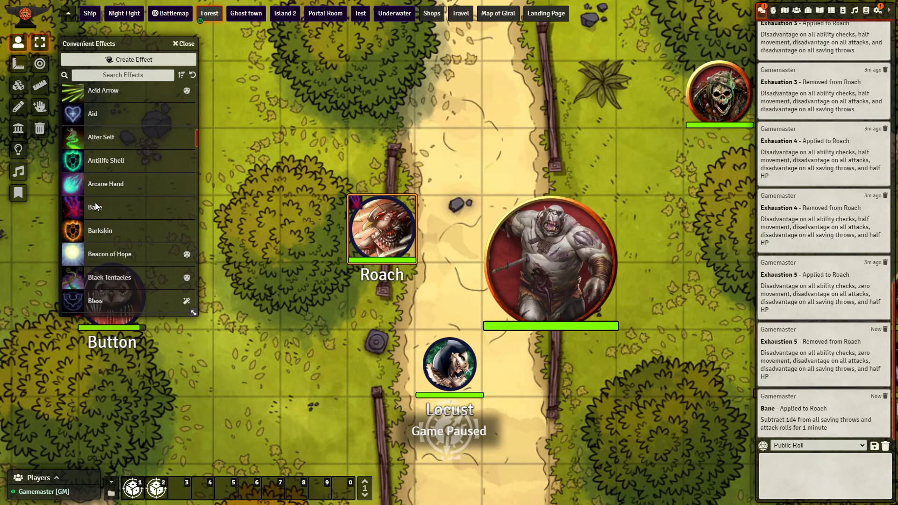
scroll(125, 214, "down", 5)
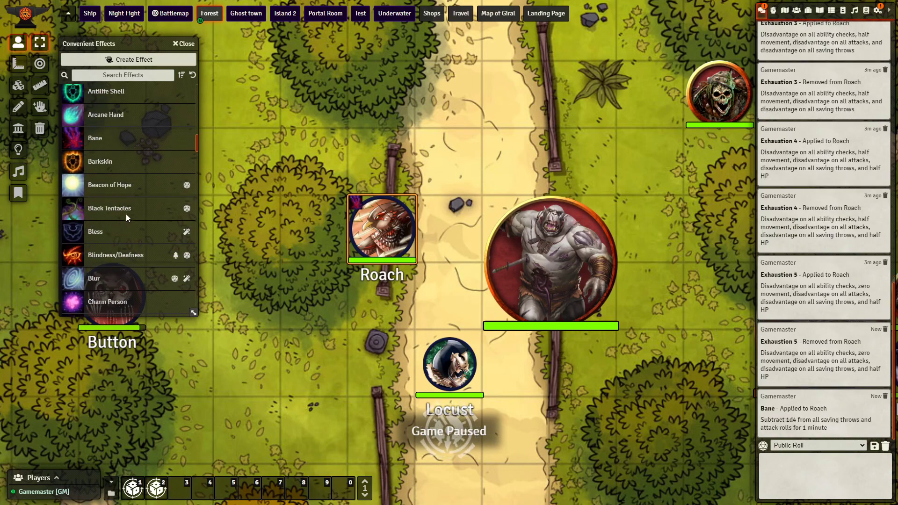
left_click(98, 127)
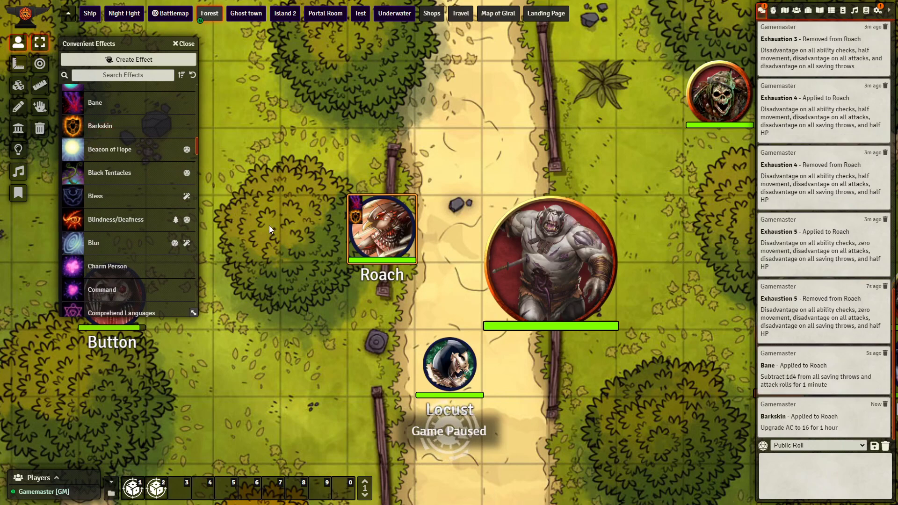
left_click(102, 130)
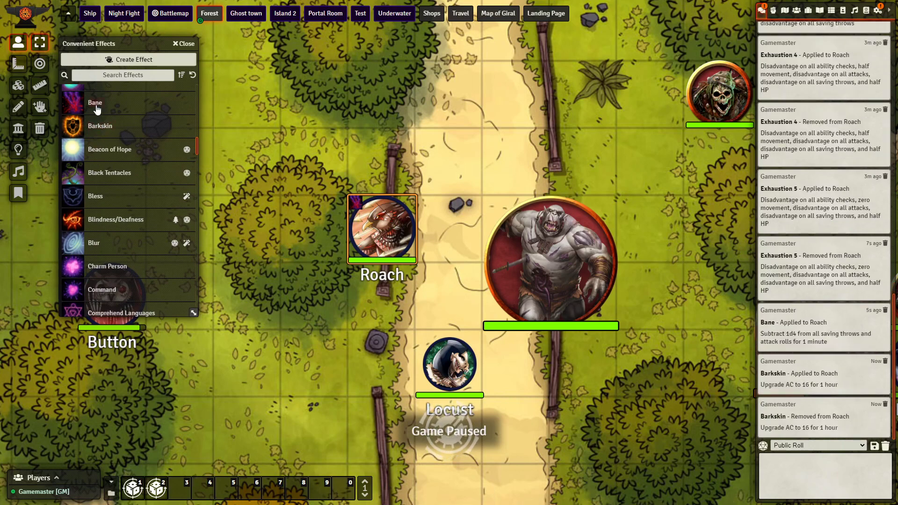
left_click(95, 107)
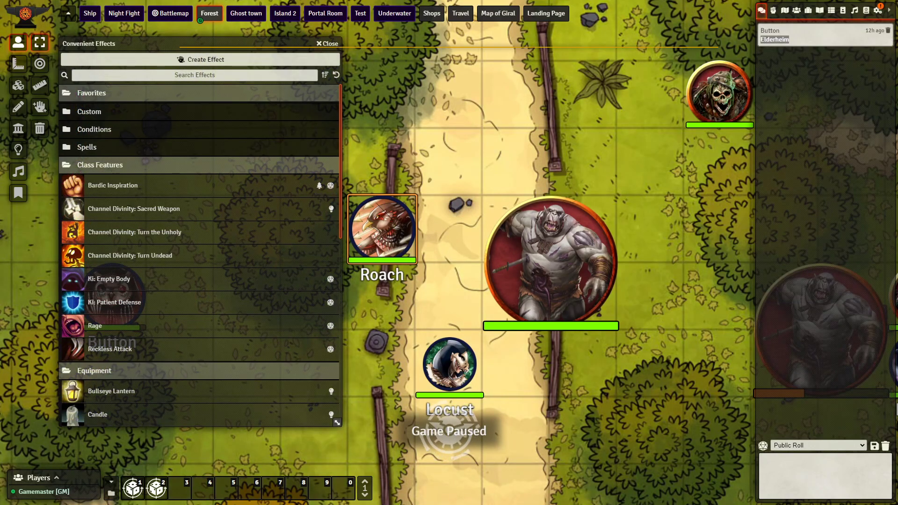
- Apply Rage and Reckless Attack to Roach, then remove both
left_click(96, 325)
left_click(109, 350)
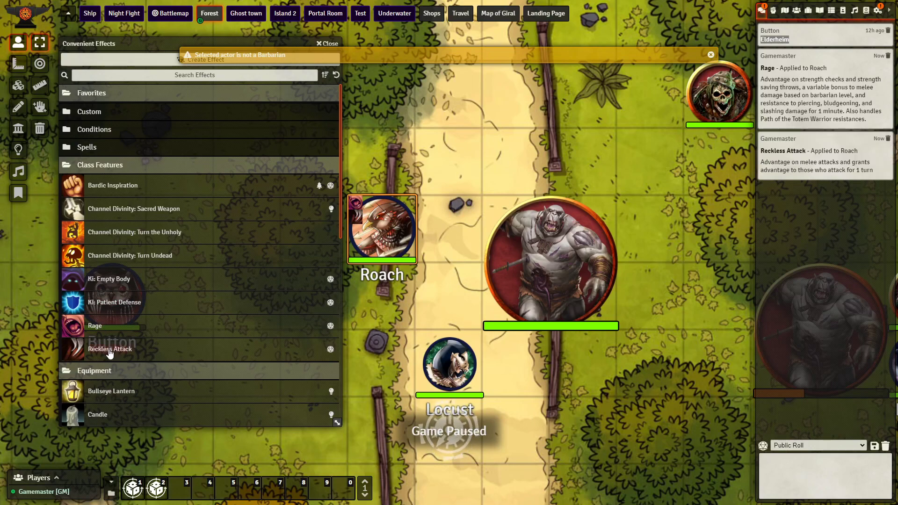
left_click(110, 352)
left_click(102, 326)
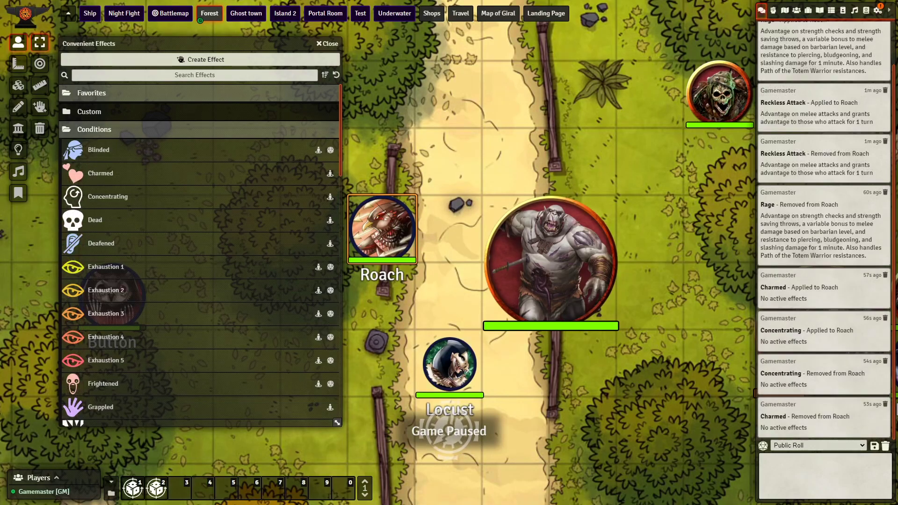
- Create a new custom effect labelled 'Entangle'
left_click(240, 57)
key("Tab")
type("Entangle")
- Give the Entangle effect an attribute change row with a CE key and Custom change mode
left_click(490, 259)
left_click(447, 233)
left_click(515, 231)
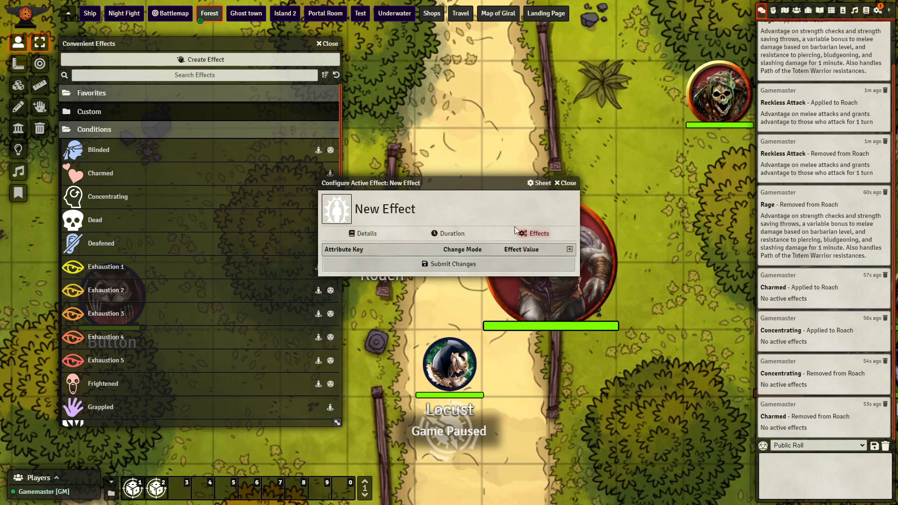
left_click(570, 249)
left_click(431, 263)
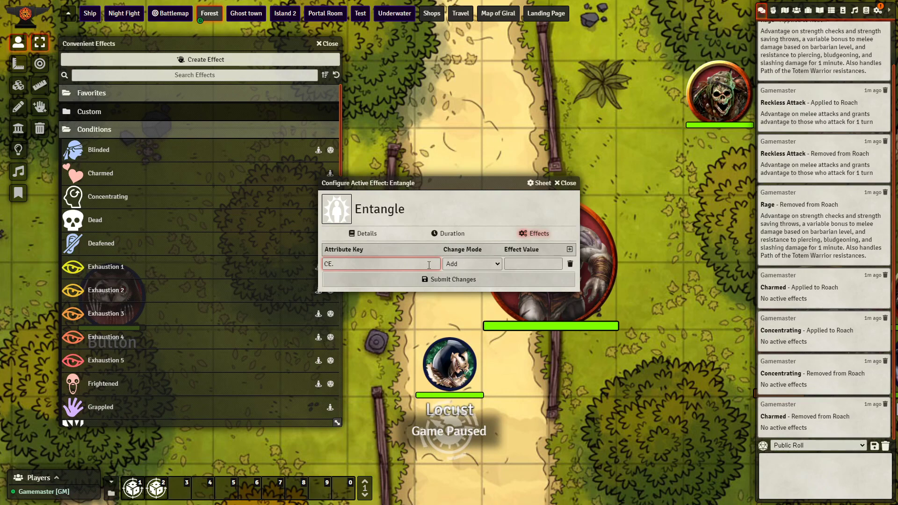
key("Tab")
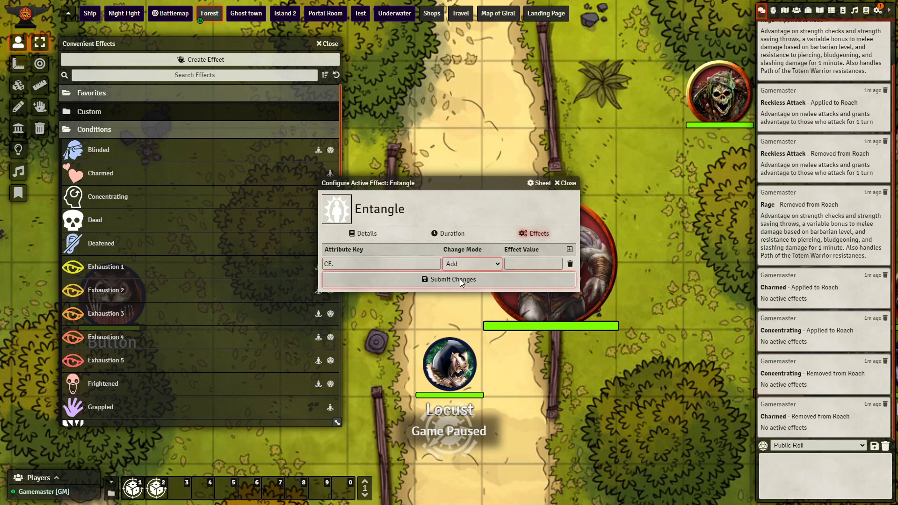
key("c")
key("shift+Tab")
type("C")
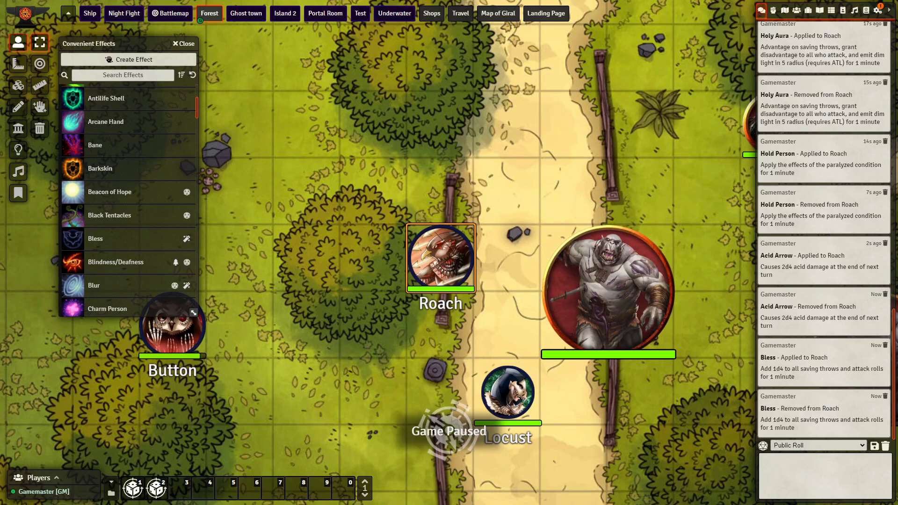
- Apply and remove Bless on Roach, then apply Blur
left_click(99, 241)
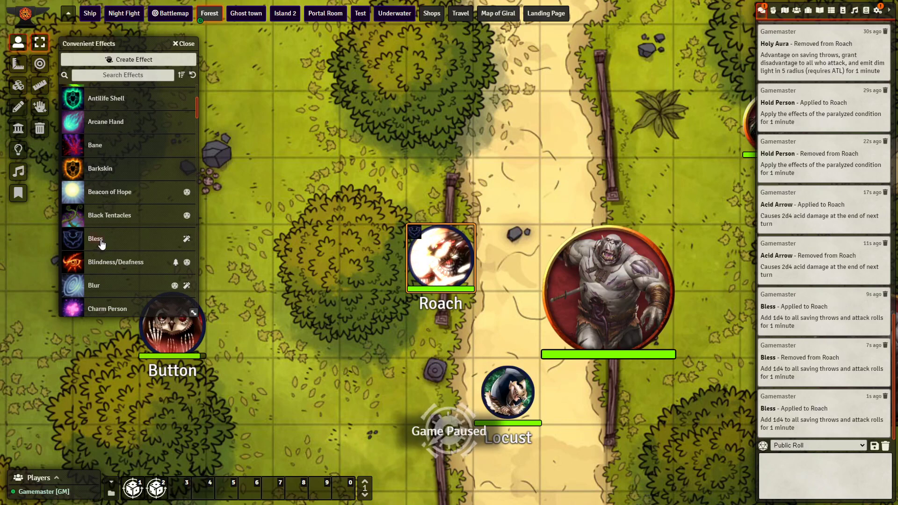
left_click(101, 242)
left_click(92, 286)
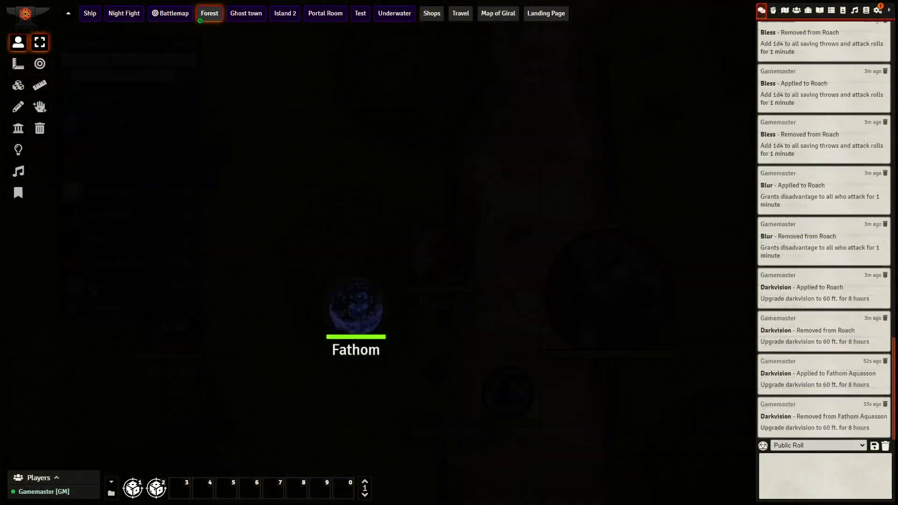
- Apply Darkvision to Fathom and remove it again
left_click(40, 107)
scroll(117, 213, "down", 5)
scroll(117, 212, "up", 1)
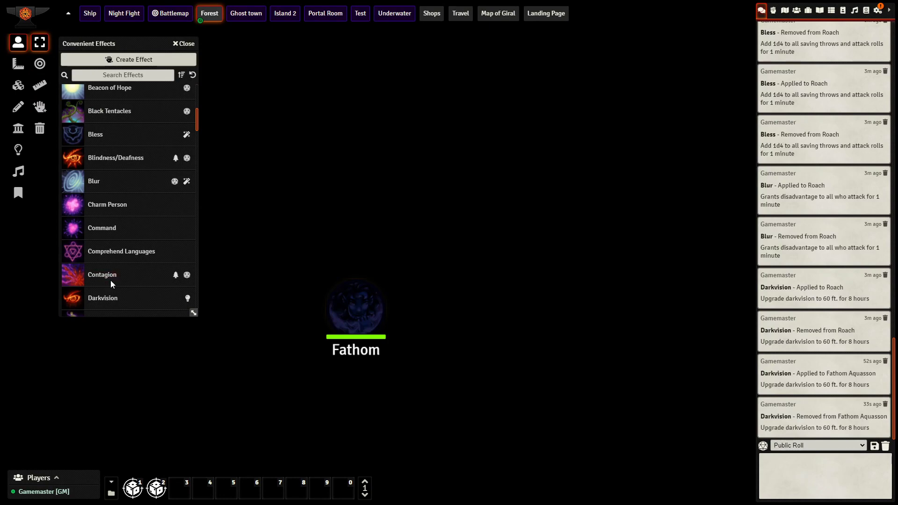
left_click(110, 299)
left_click_drag(332, 129, 542, 159)
scroll(545, 155, "down", 5)
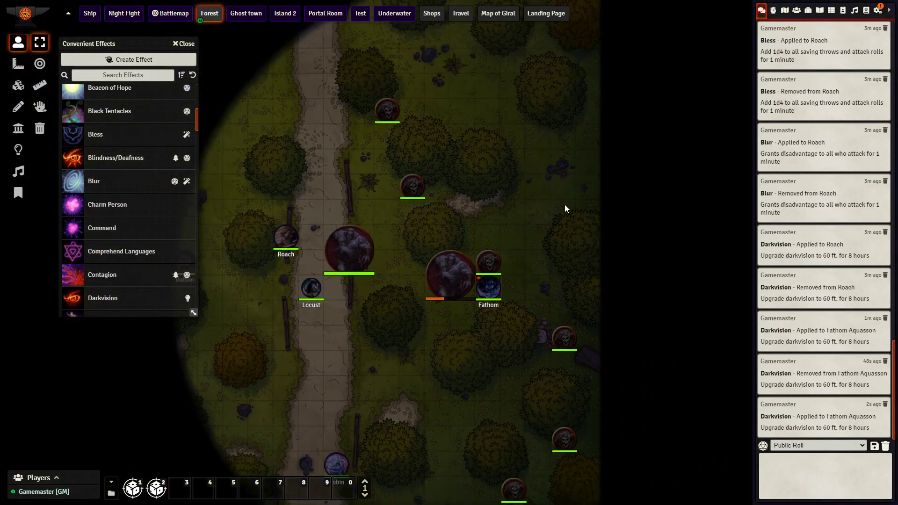
scroll(462, 186, "up", 2)
scroll(449, 195, "up", 1)
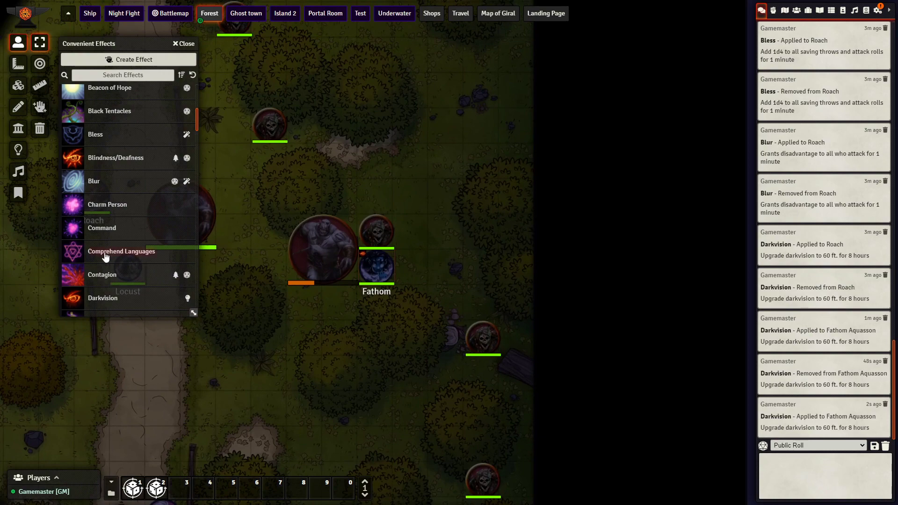
left_click(98, 304)
- Toggle Light on and off for Fathom, then apply Torch to light the dark map
scroll(126, 234, "down", 5)
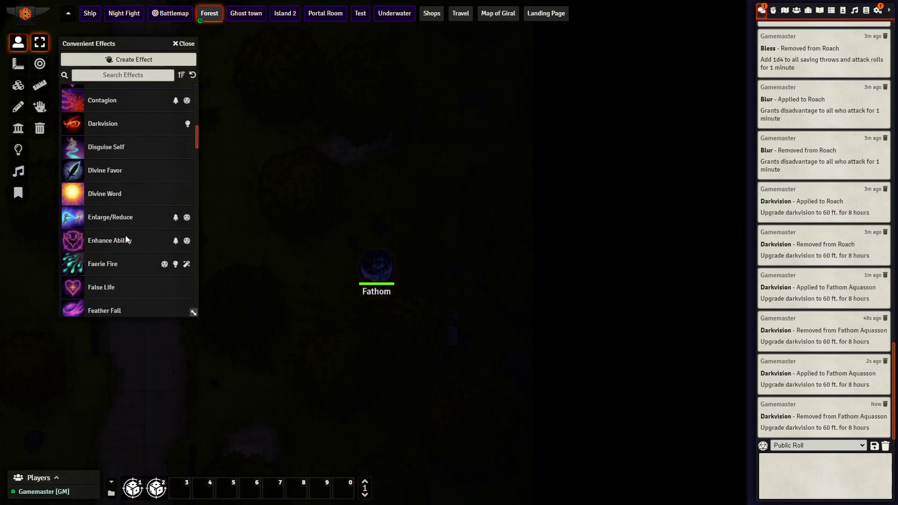
scroll(128, 234, "down", 6)
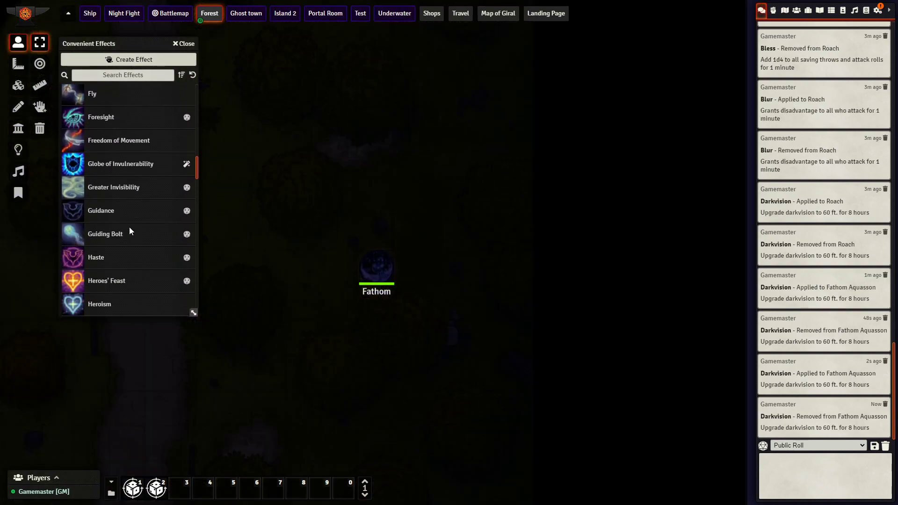
scroll(129, 226, "down", 5)
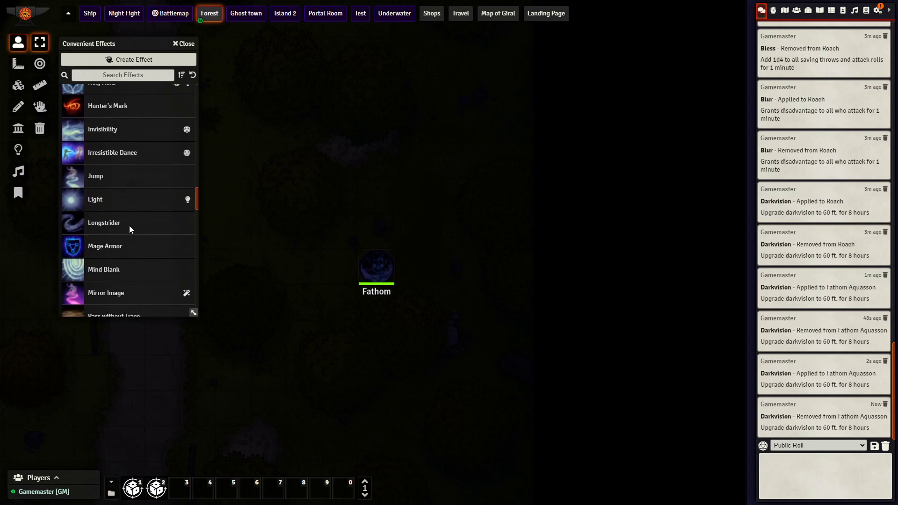
left_click(99, 198)
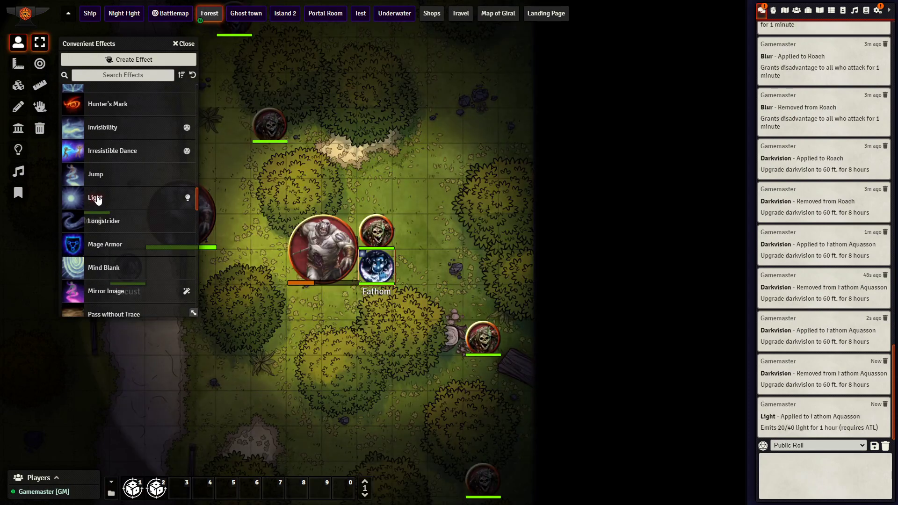
left_click(97, 198)
scroll(117, 188, "down", 4)
scroll(117, 188, "down", 10)
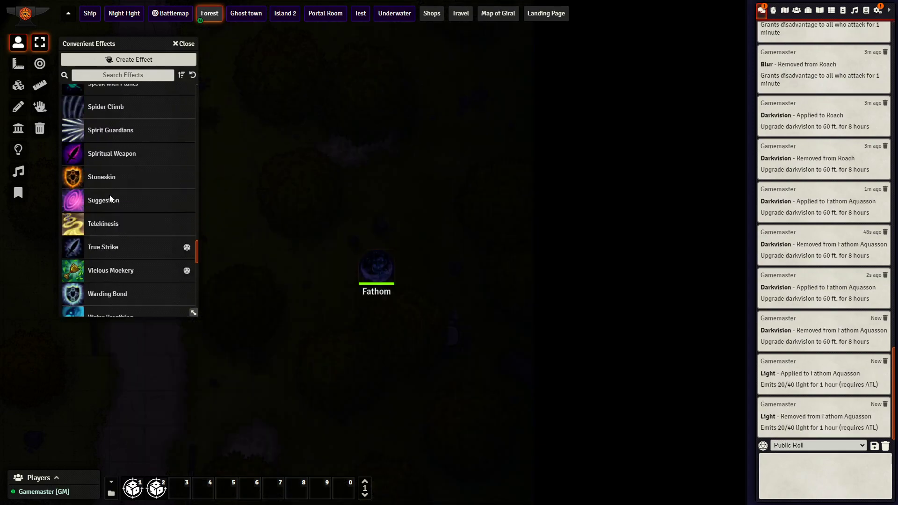
scroll(109, 192, "up", 3)
scroll(110, 190, "up", 2)
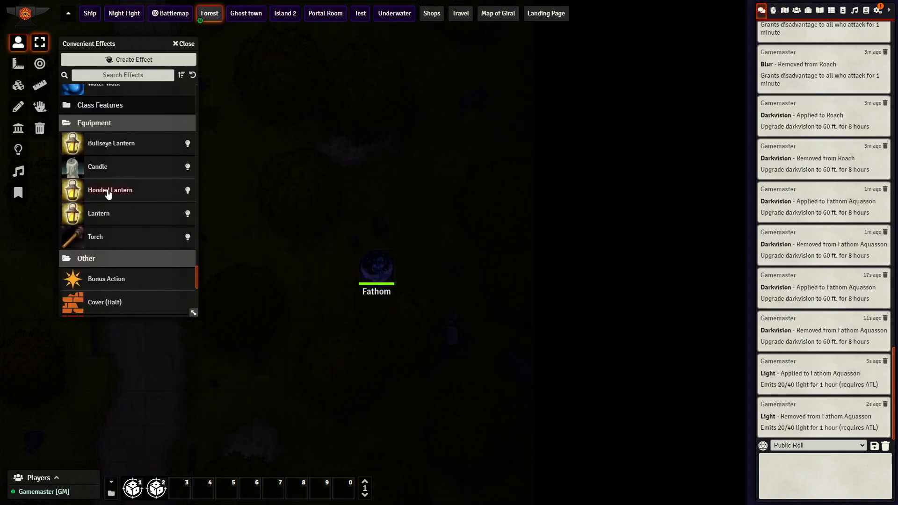
left_click(99, 237)
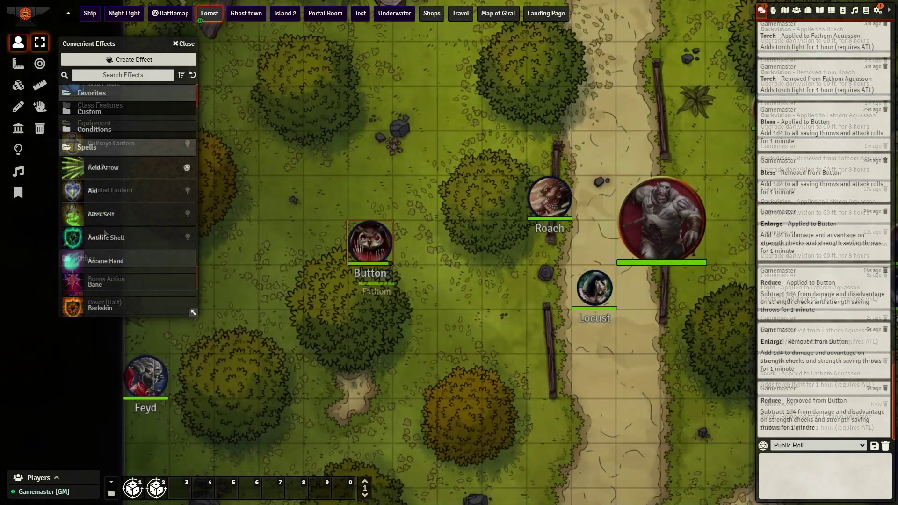
scroll(129, 201, "down", 5)
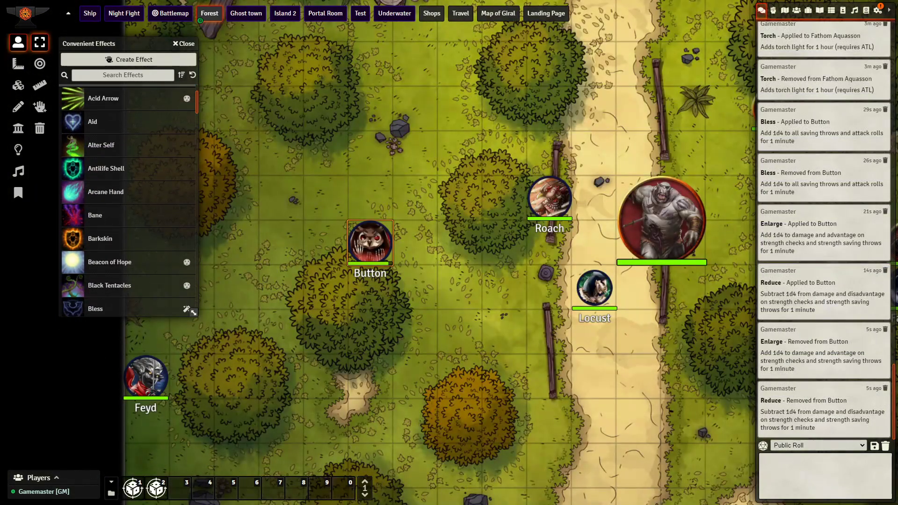
- Apply and remove Bless and Blur on Button
scroll(129, 201, "down", 1)
left_click(99, 240)
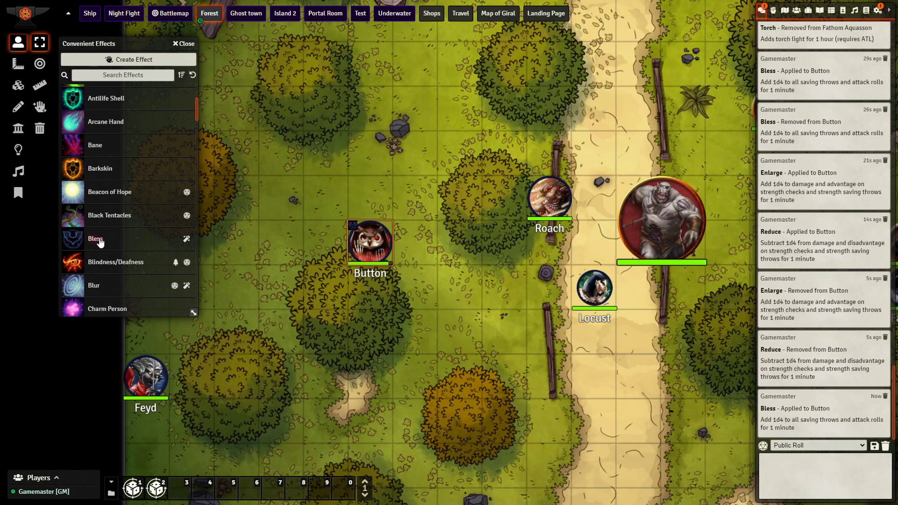
left_click(100, 240)
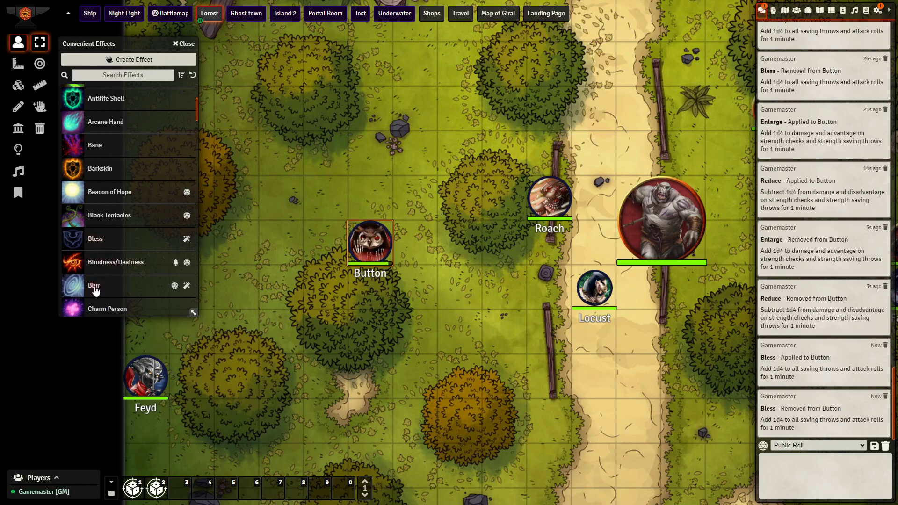
left_click(94, 289)
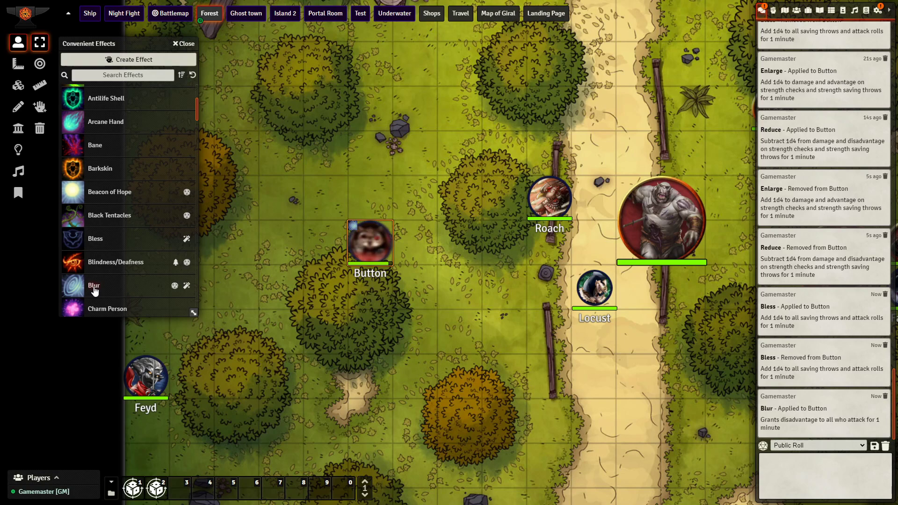
left_click(94, 289)
- Apply Globe of Invulnerability to Button, then remove it
scroll(100, 280, "down", 5)
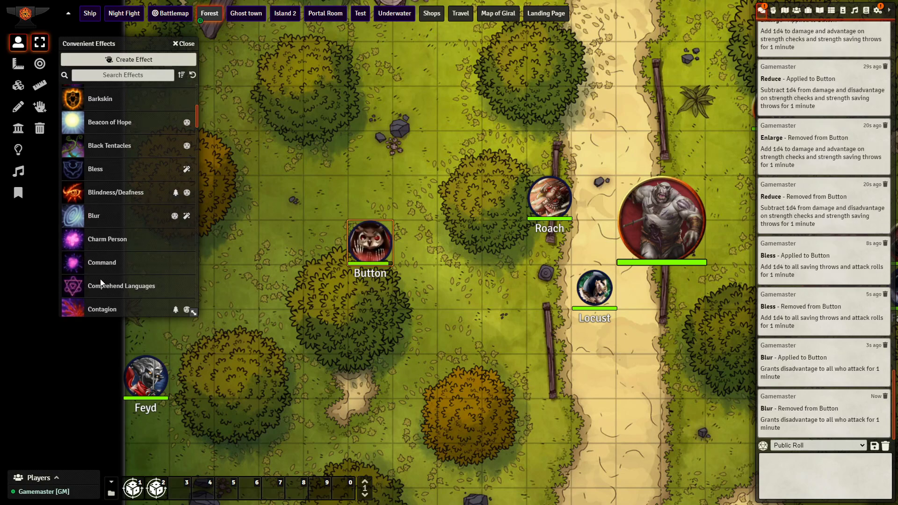
scroll(100, 281, "down", 4)
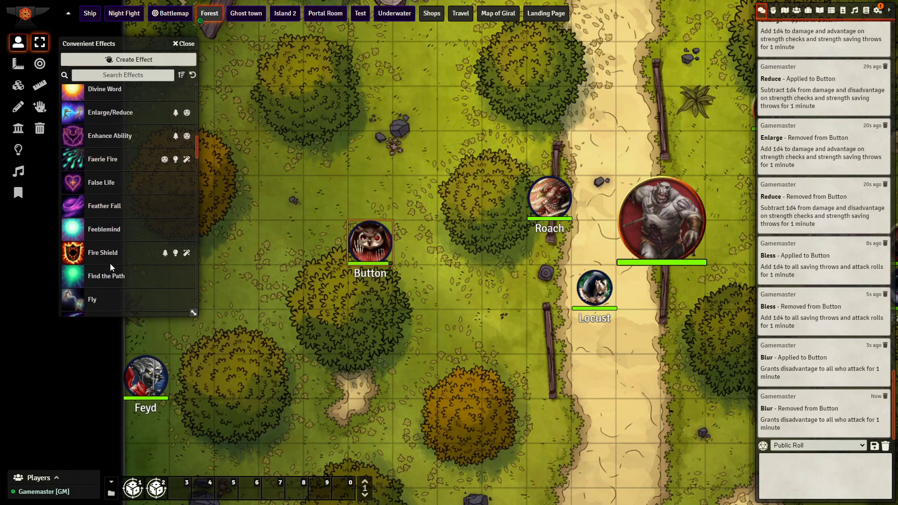
scroll(107, 272, "down", 4)
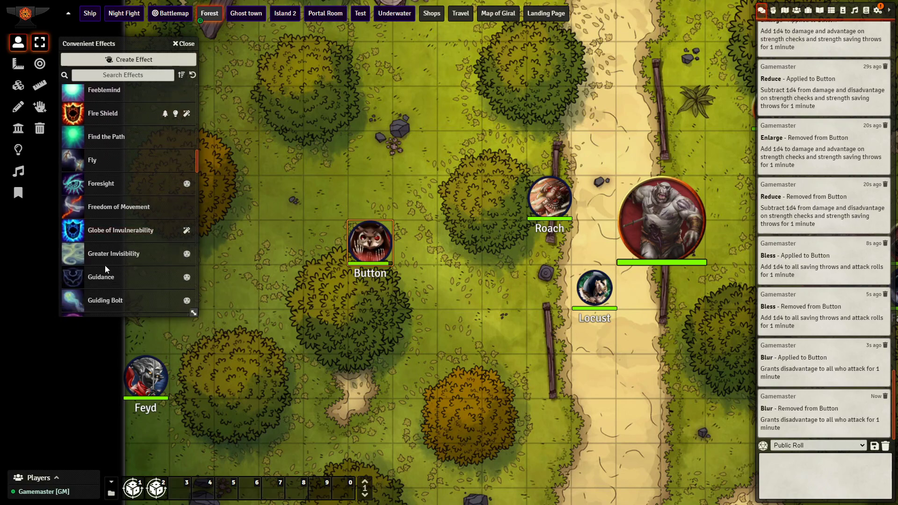
left_click(107, 236)
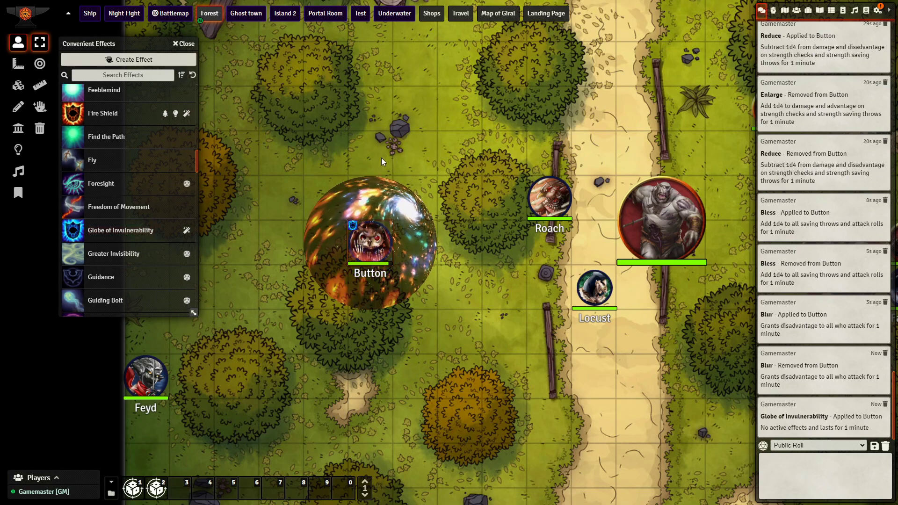
left_click(114, 232)
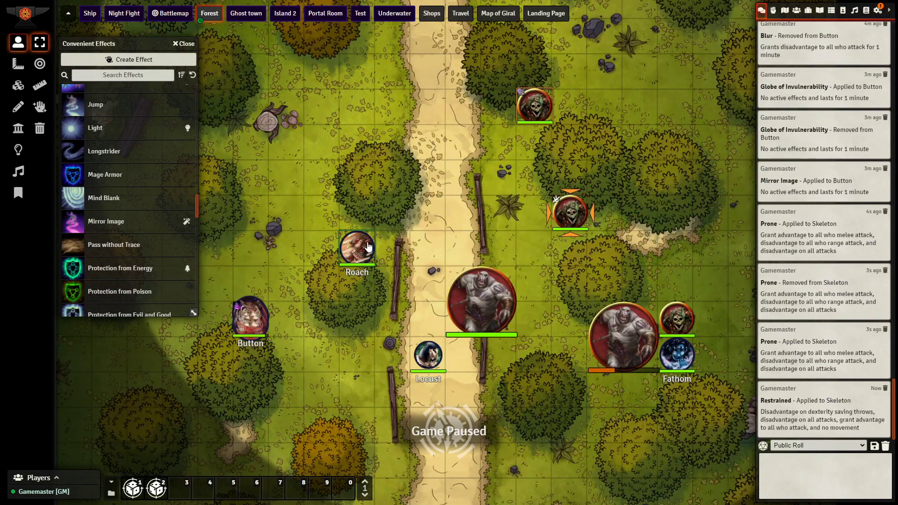
- From Roach's Inventory tab, roll the Bow of Entanglement attack against the restrained Skeleton
double_click(344, 247)
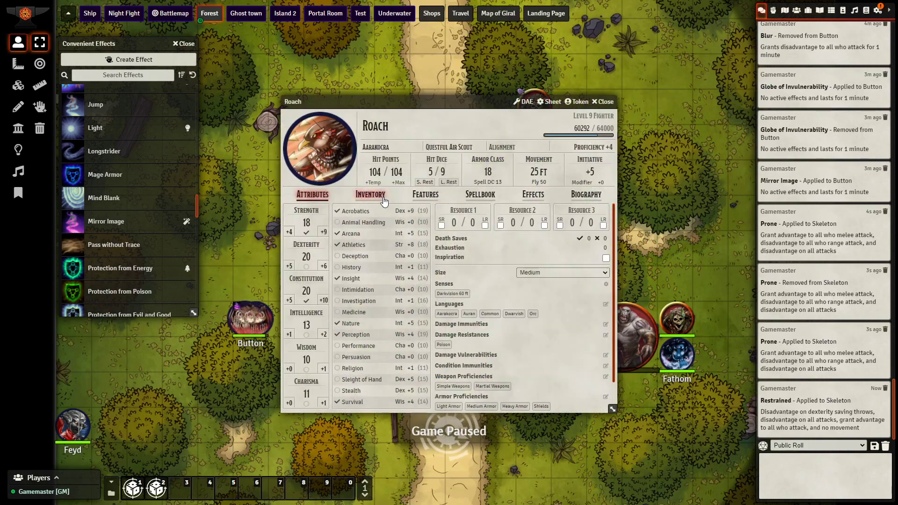
left_click(370, 195)
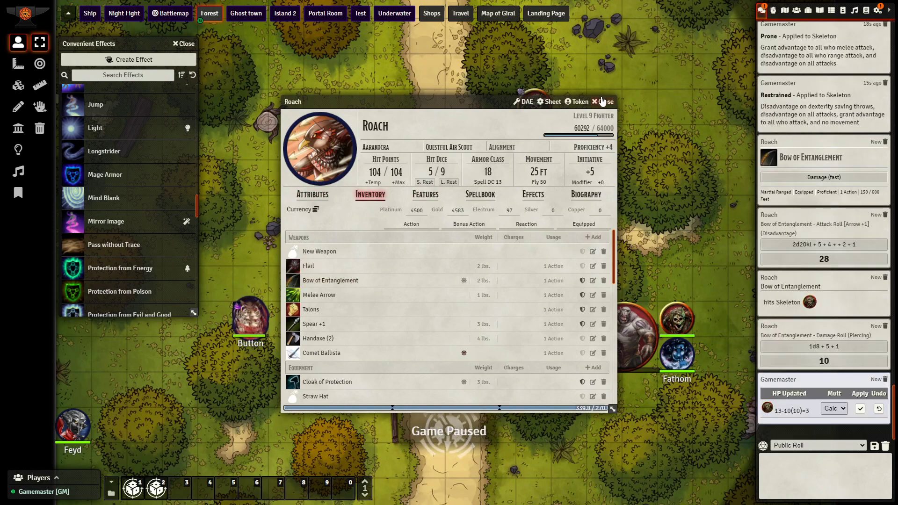
left_click_drag(463, 100, 308, 76)
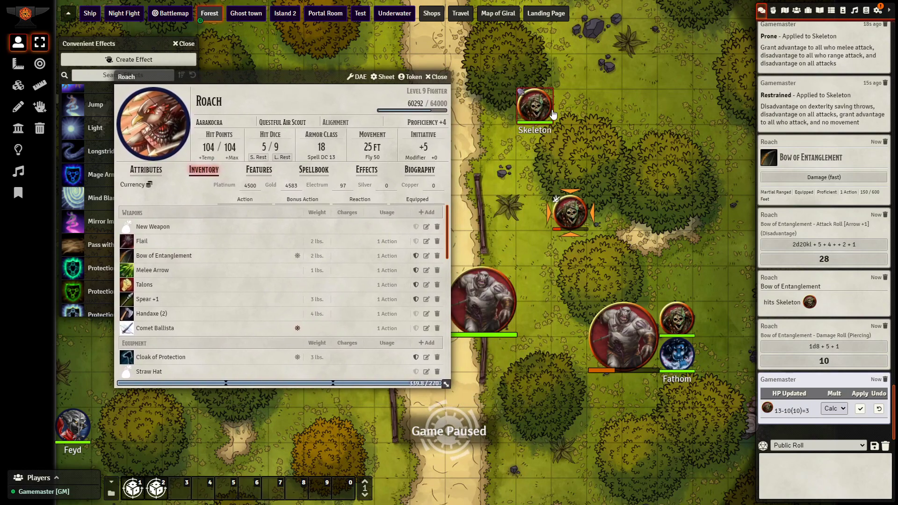
left_click(125, 257)
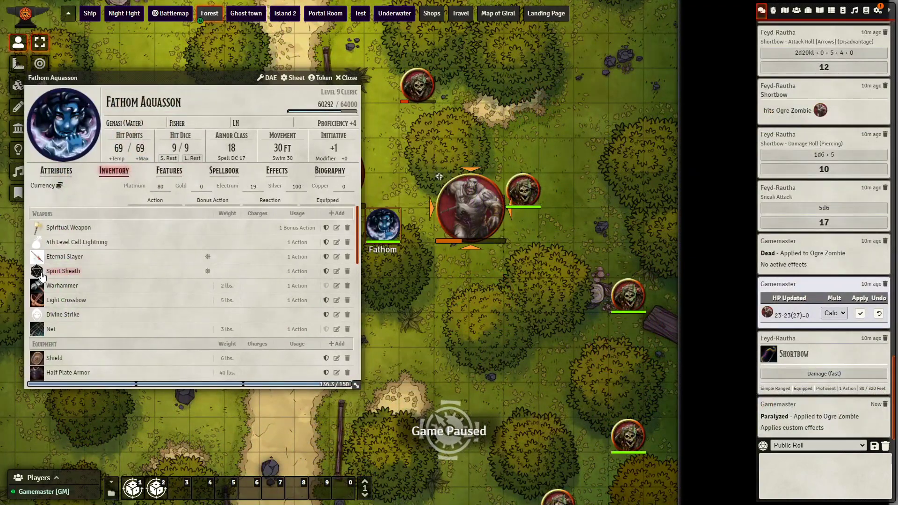
left_click(36, 285)
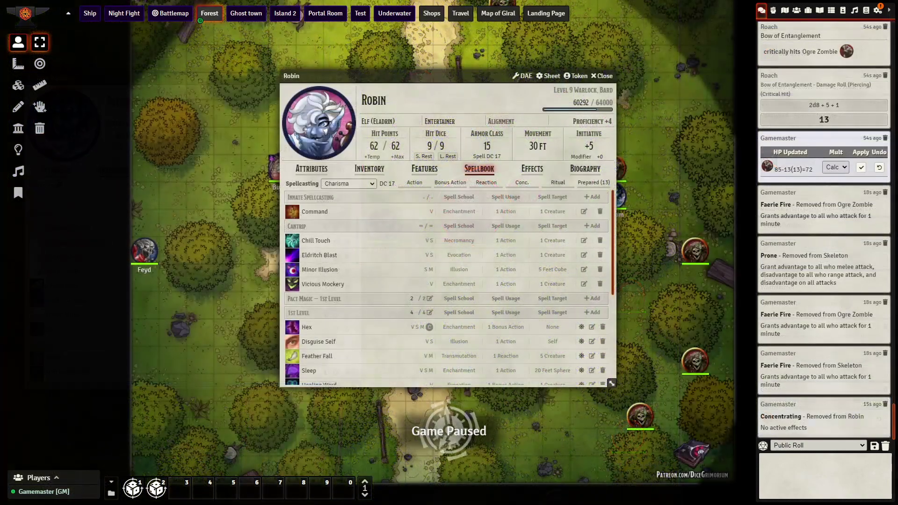
- Cast Robin's Faerie Fire at 1st level and place its cube over the Ogre Zombie
mouse_move(453, 86)
left_mouse_down()
mouse_move(312, 58)
mouse_move(226, 57)
left_mouse_up()
scroll(159, 257, "down", 3)
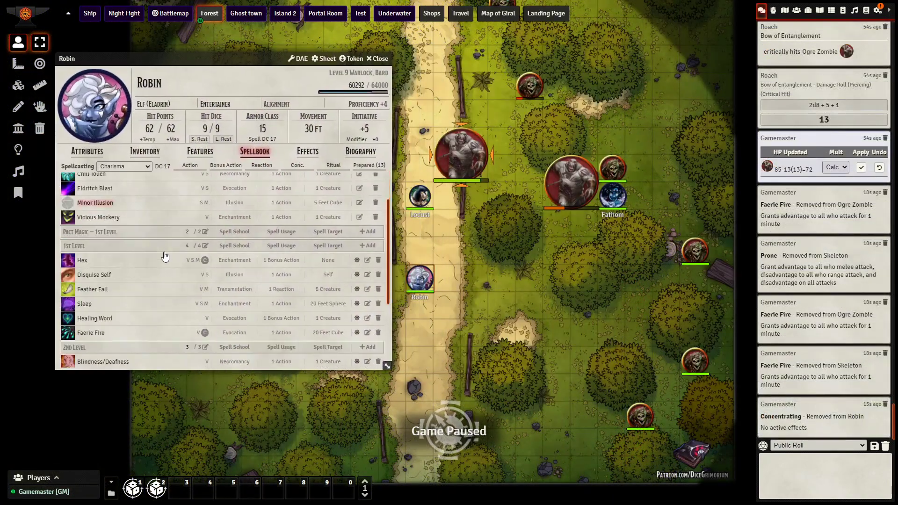
left_click(70, 297)
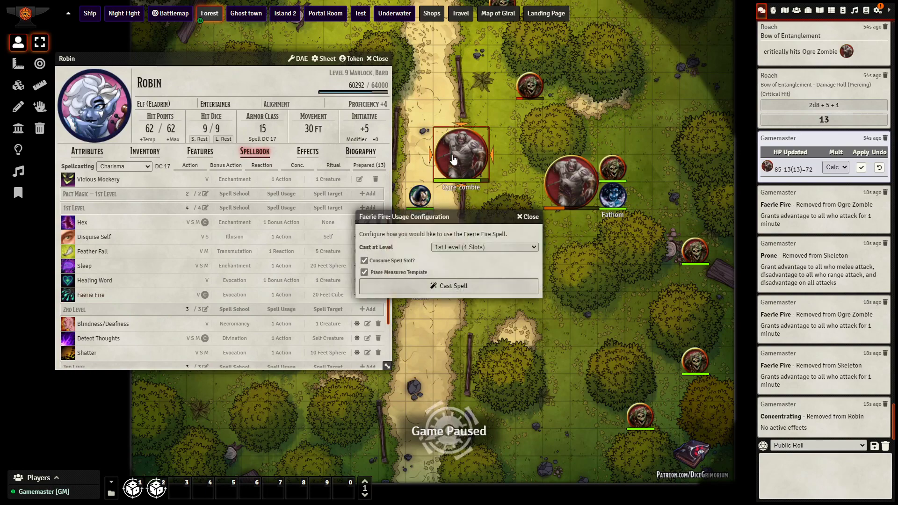
left_click(414, 288)
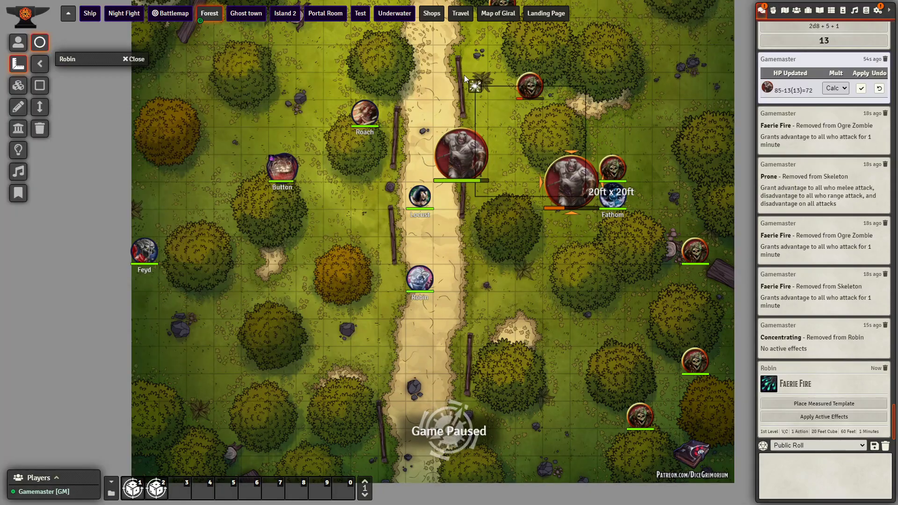
left_click(458, 76)
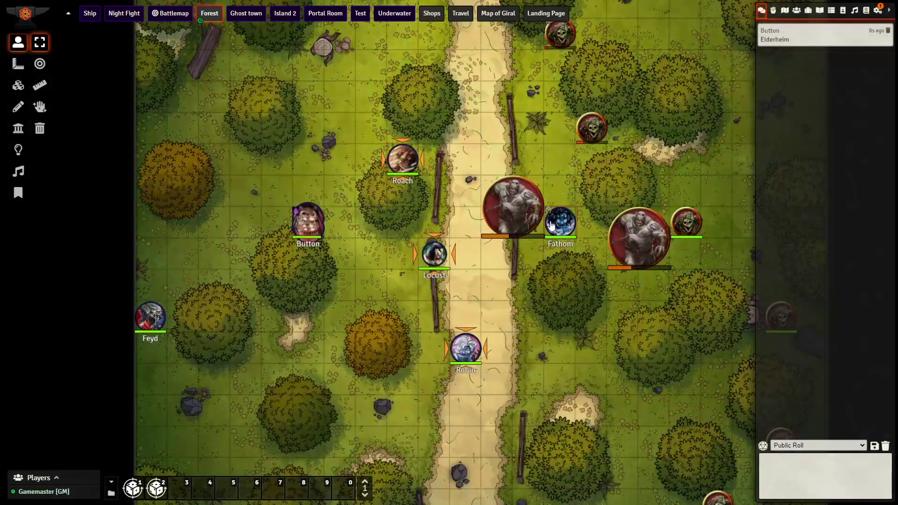
- Recast Fathom's Bless on the party without consuming a spell slot, ending the previous concentration
scroll(267, 295, "down", 5)
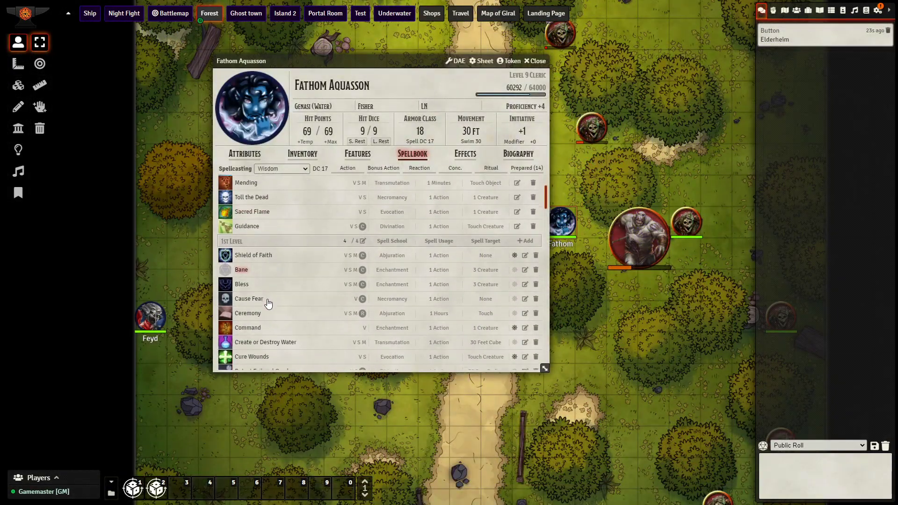
left_click(229, 256)
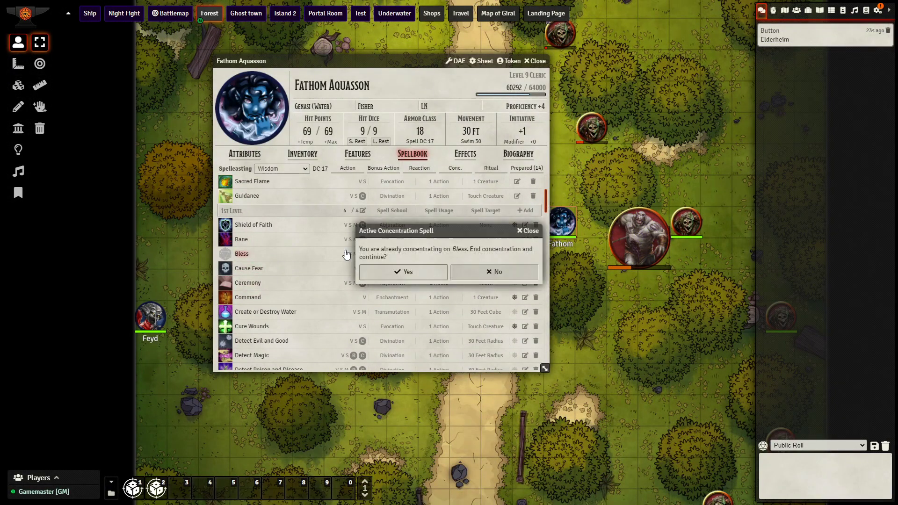
left_click(416, 271)
left_click(407, 267)
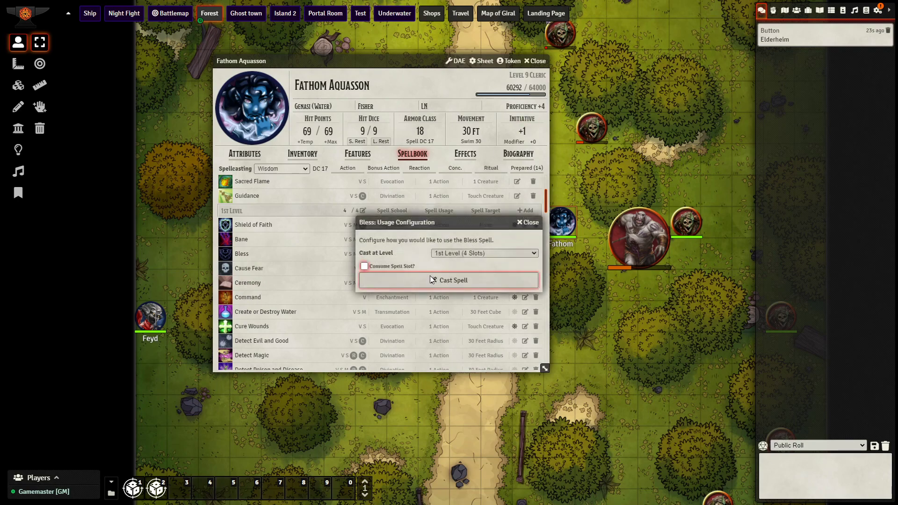
left_click(431, 277)
left_click(538, 63)
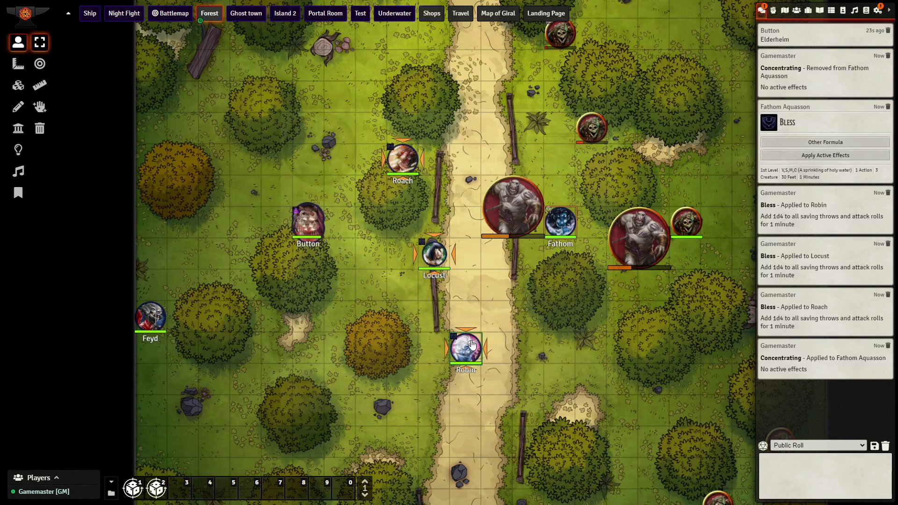
- Hit the Ogre Zombie with Robin's Eldritch Blast, then end Fathom's Concentrating status to remove Bless
double_click(465, 349)
left_click(297, 282)
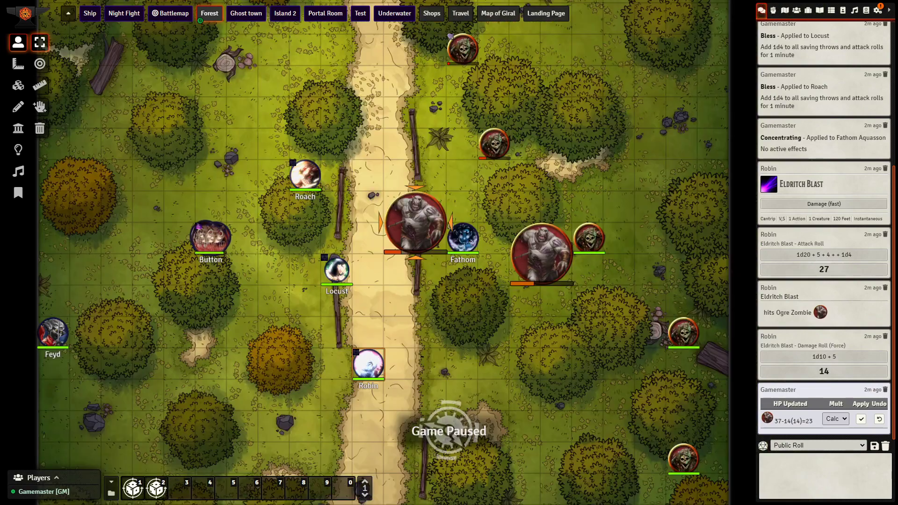
right_click(463, 238)
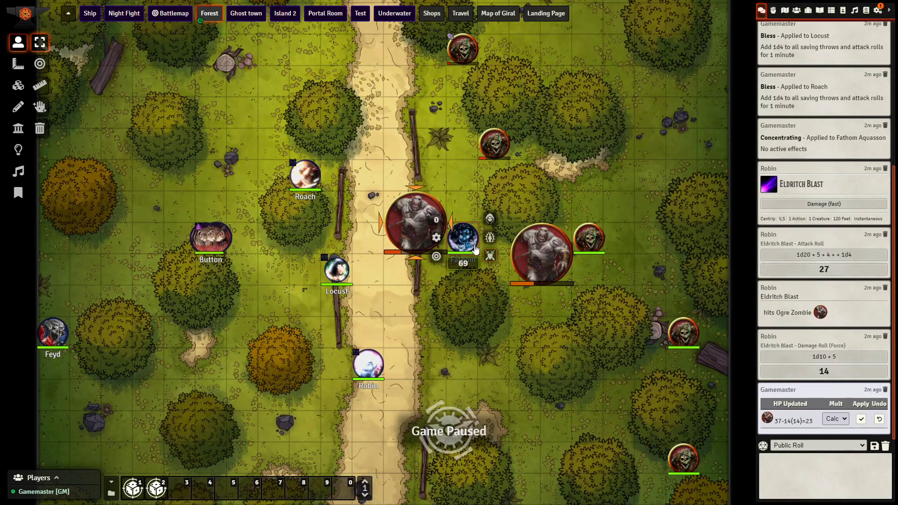
left_click(489, 237)
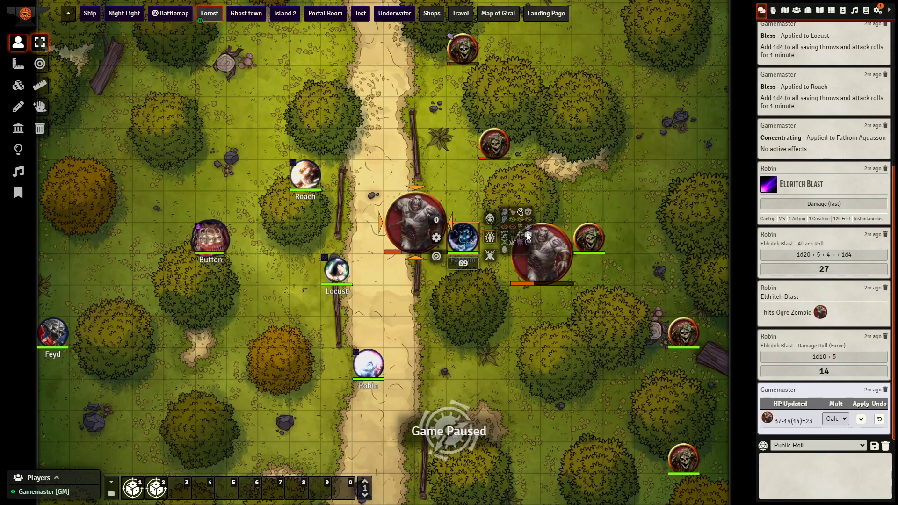
left_click(520, 211)
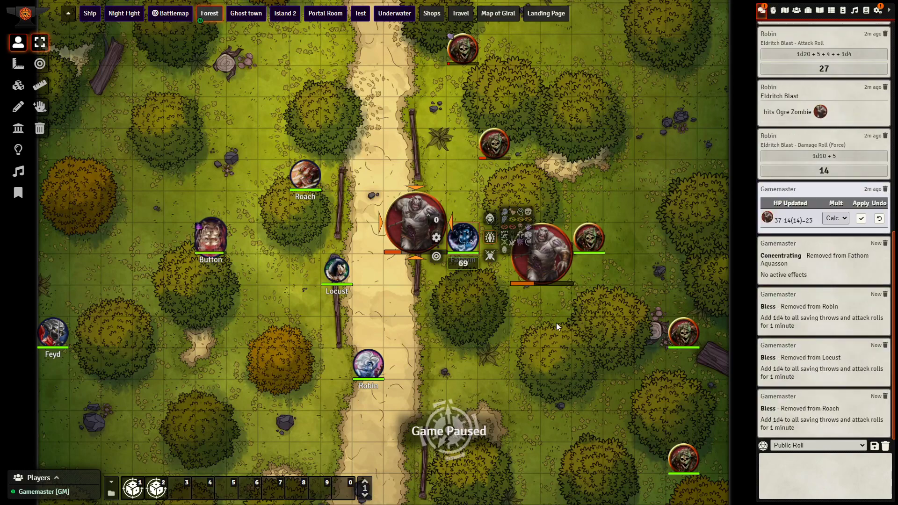
left_click(551, 350)
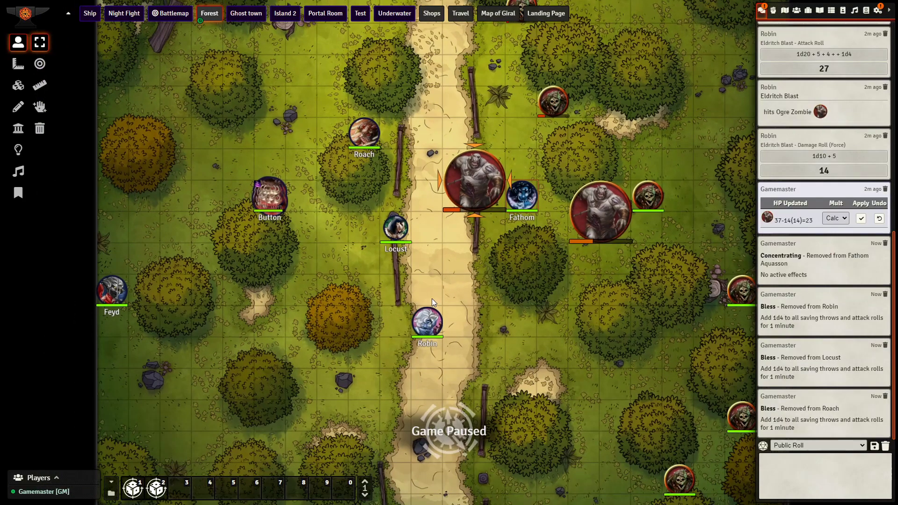
- Recast Robin's Faerie Fire at 1st level over the ogres and skeleton
double_click(430, 318)
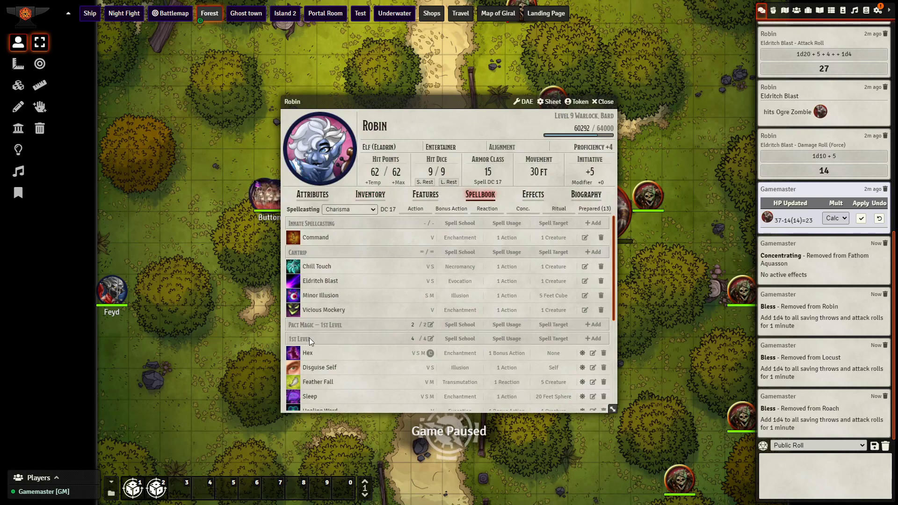
scroll(306, 342, "down", 5)
left_click(290, 310)
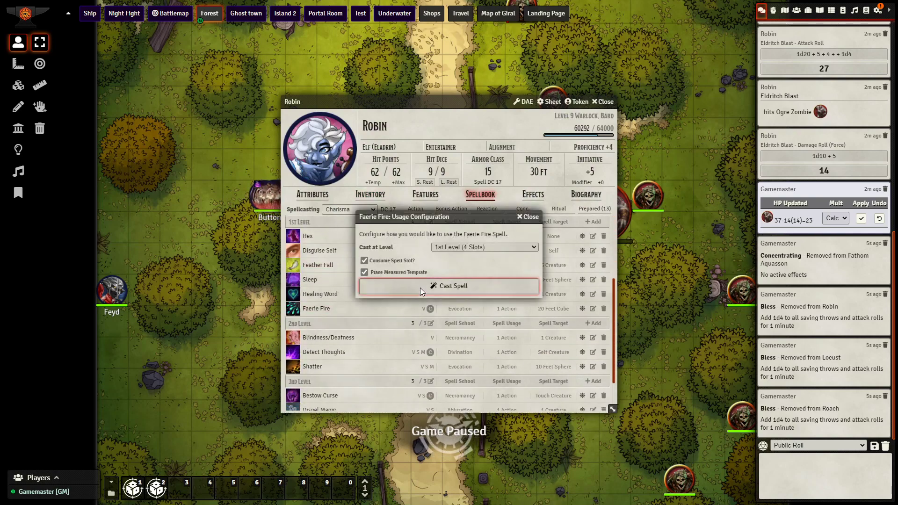
left_click(412, 285)
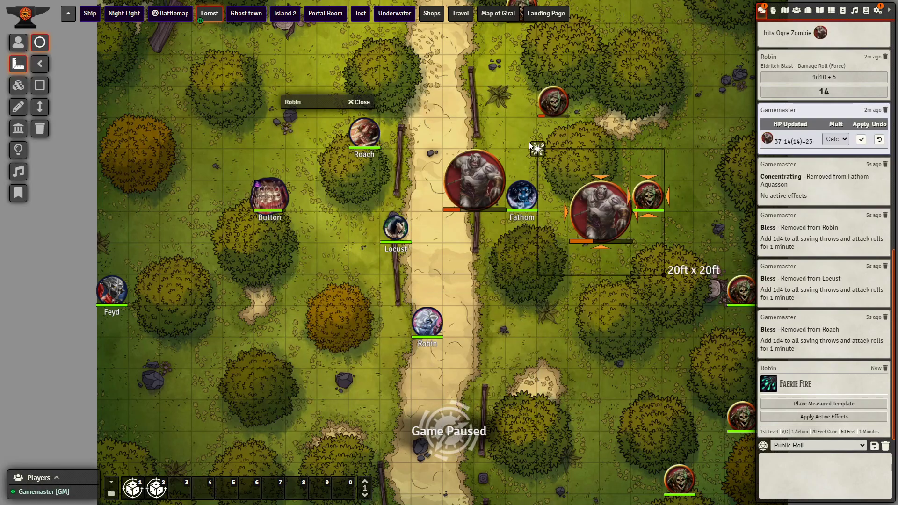
left_click(471, 92)
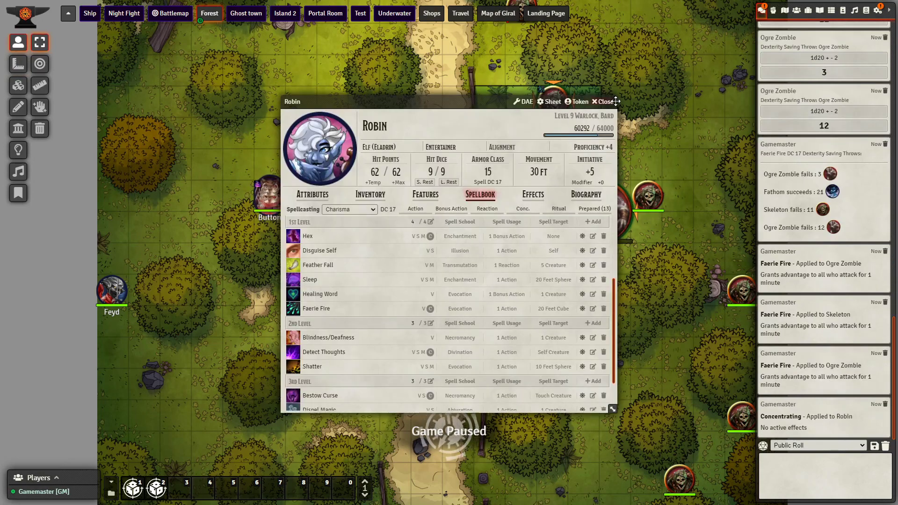
left_click(608, 103)
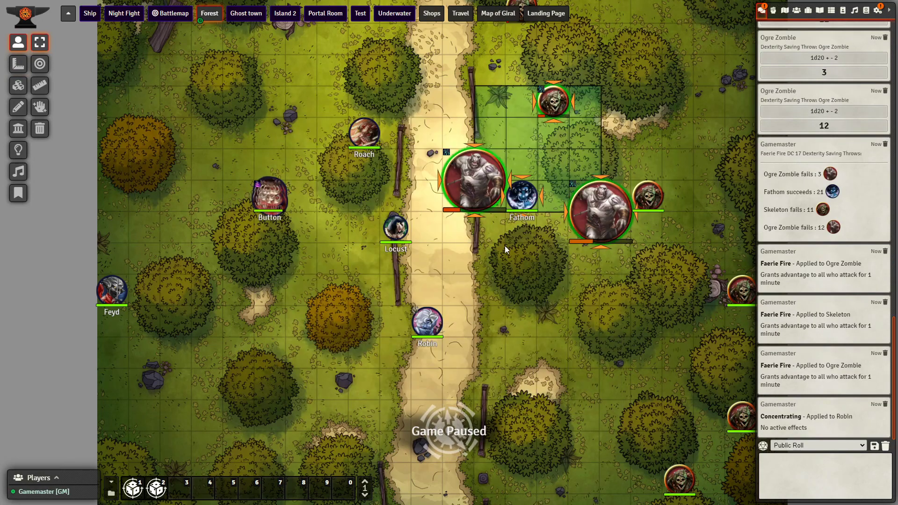
- End Robin's Concentrating status to remove Faerie Fire, then hit the Ogre Zombie with Feyd-Rautha's Shortbow
right_click(433, 321)
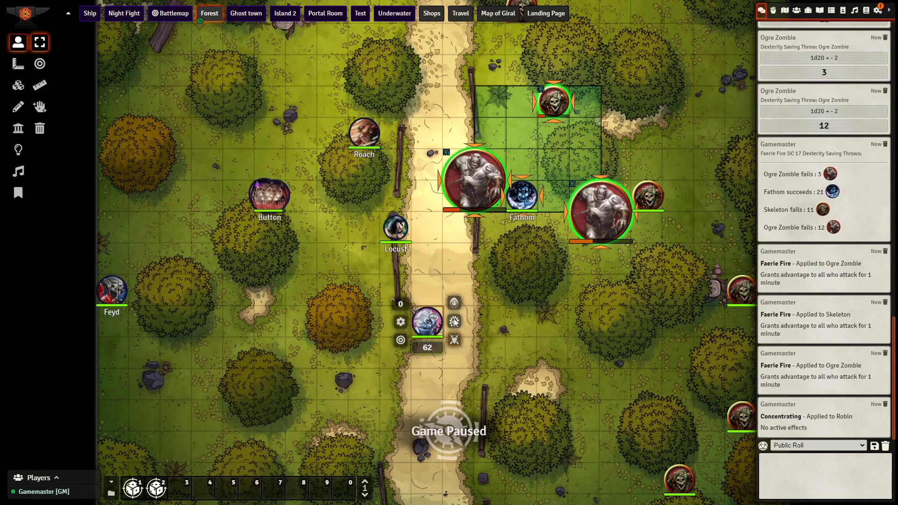
left_click(454, 325)
left_click(484, 295)
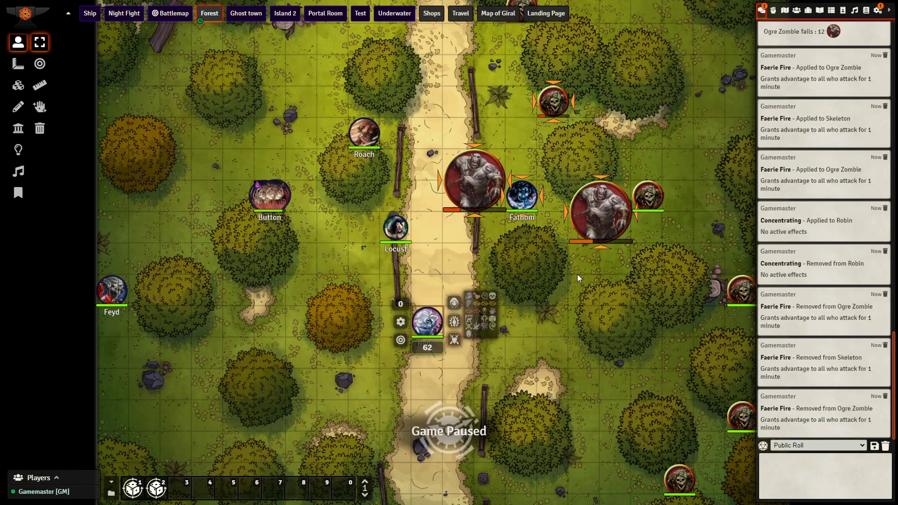
double_click(111, 289)
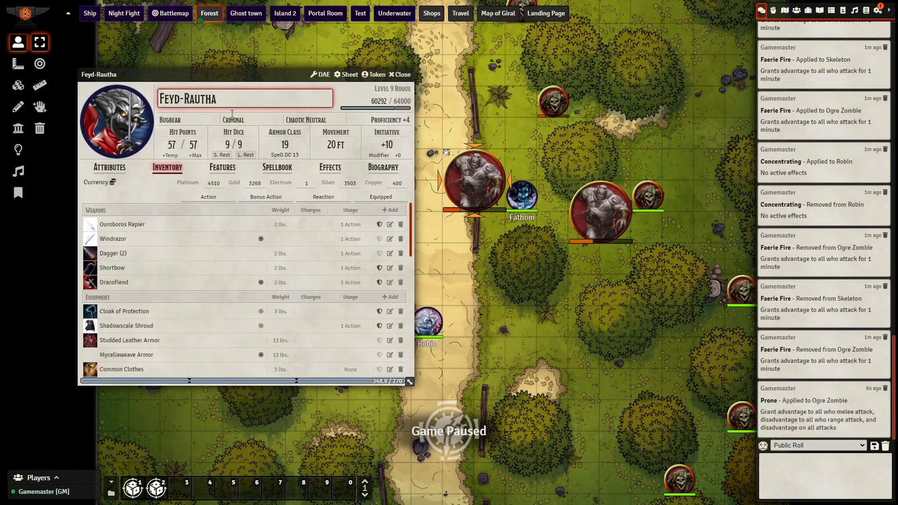
left_click(89, 268)
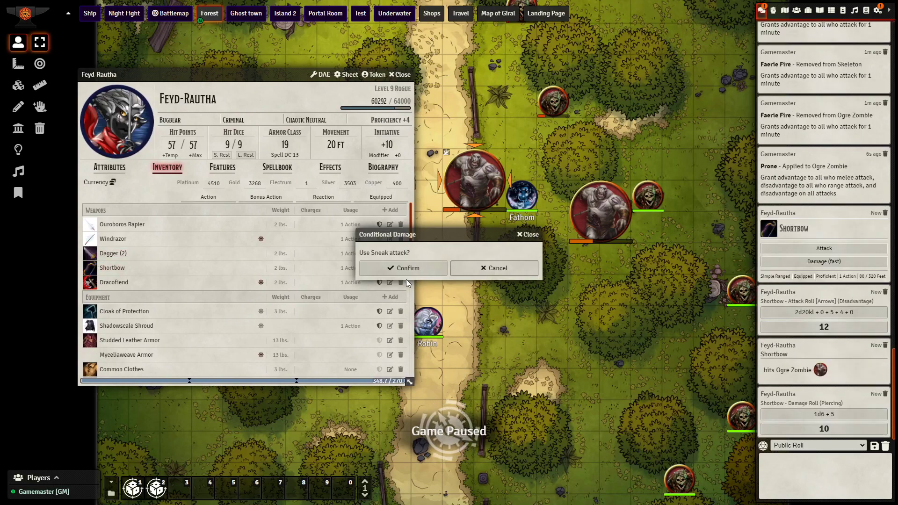